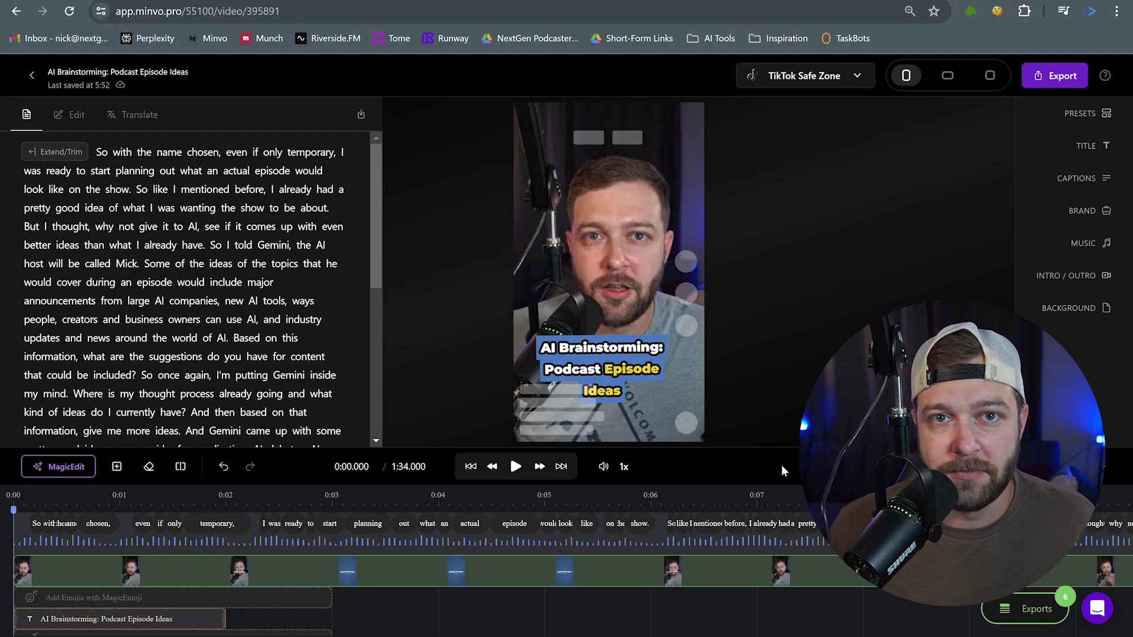
# - Apply the Pop In animation to the opening clip and preview it
pyautogui.click(637, 239)
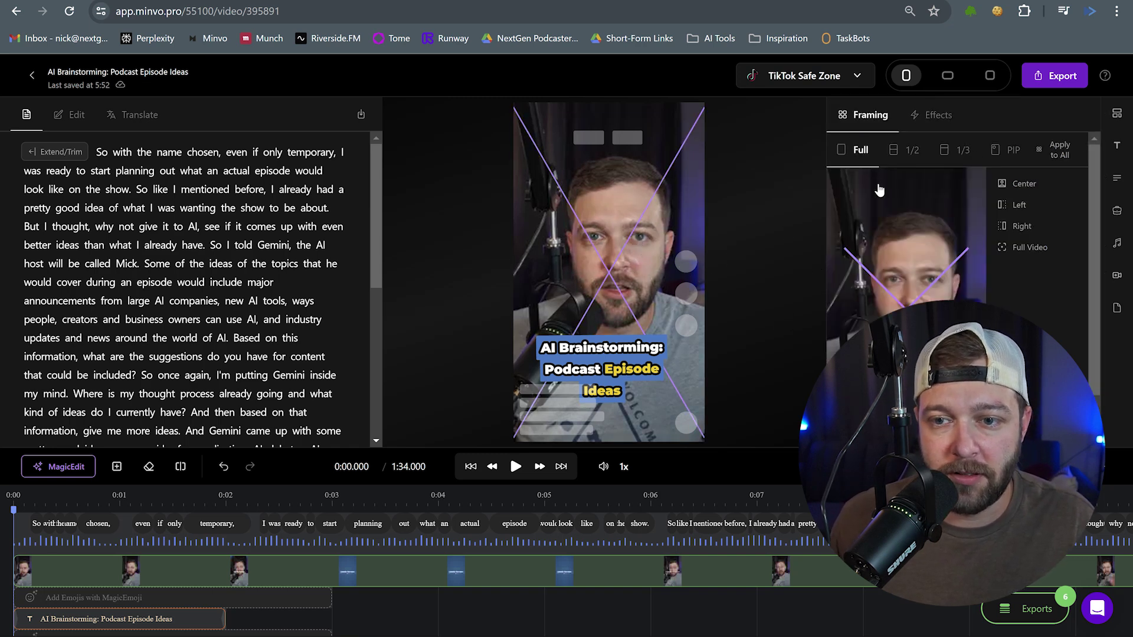
pyautogui.click(931, 115)
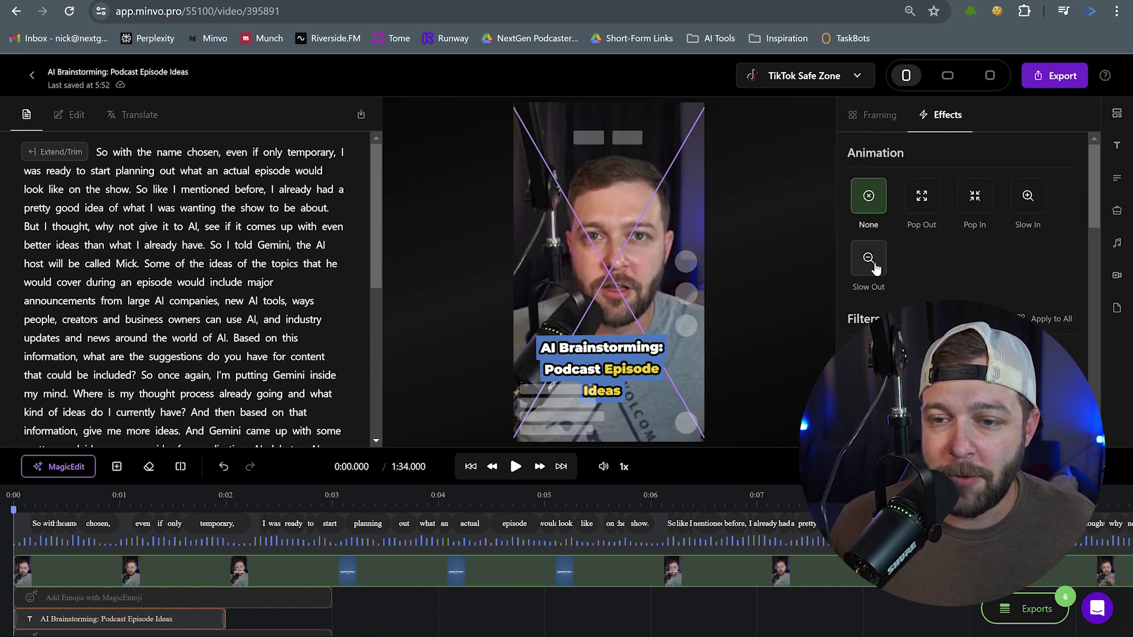
pyautogui.click(976, 209)
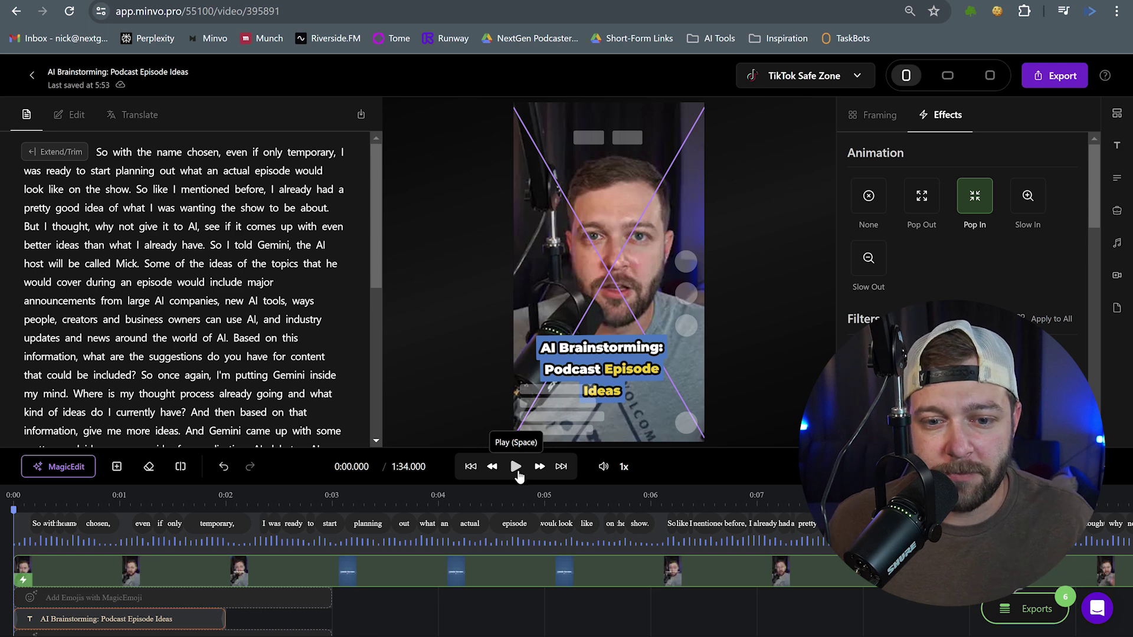
pyautogui.click(516, 466)
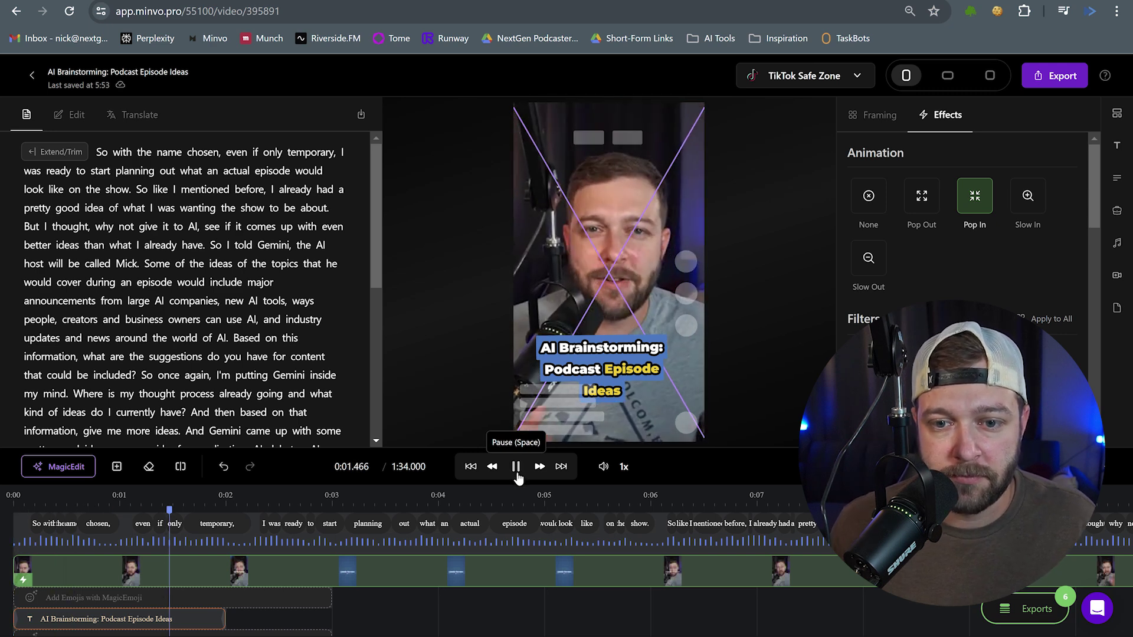
pyautogui.click(521, 467)
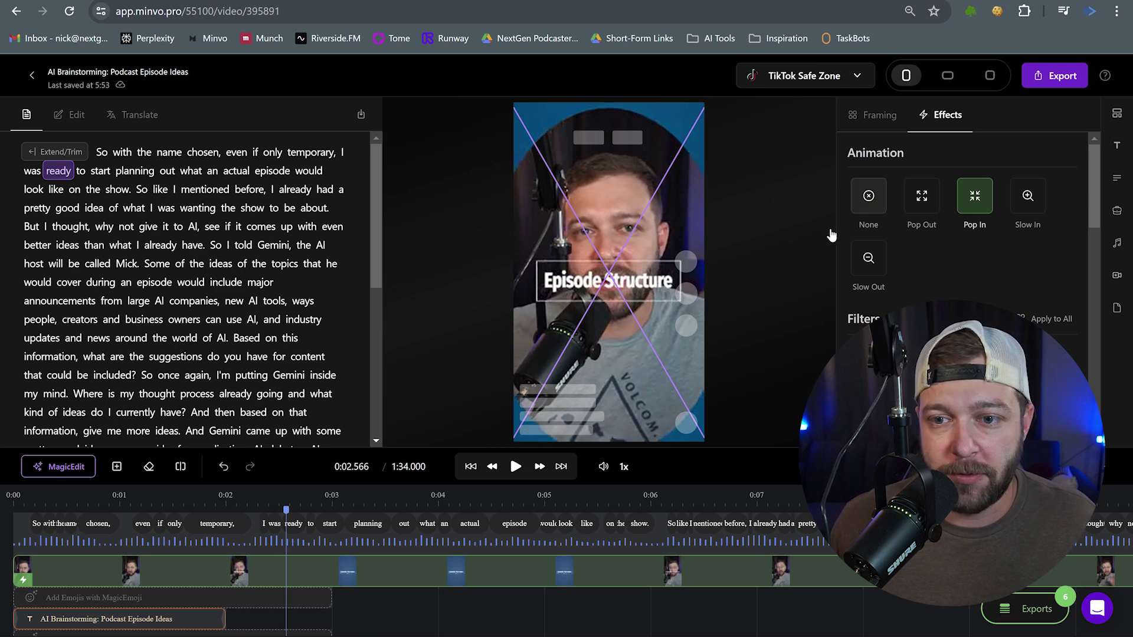
# - Compare playback with no animation, then reapply Pop In and replay the opening
pyautogui.click(869, 196)
pyautogui.click(471, 466)
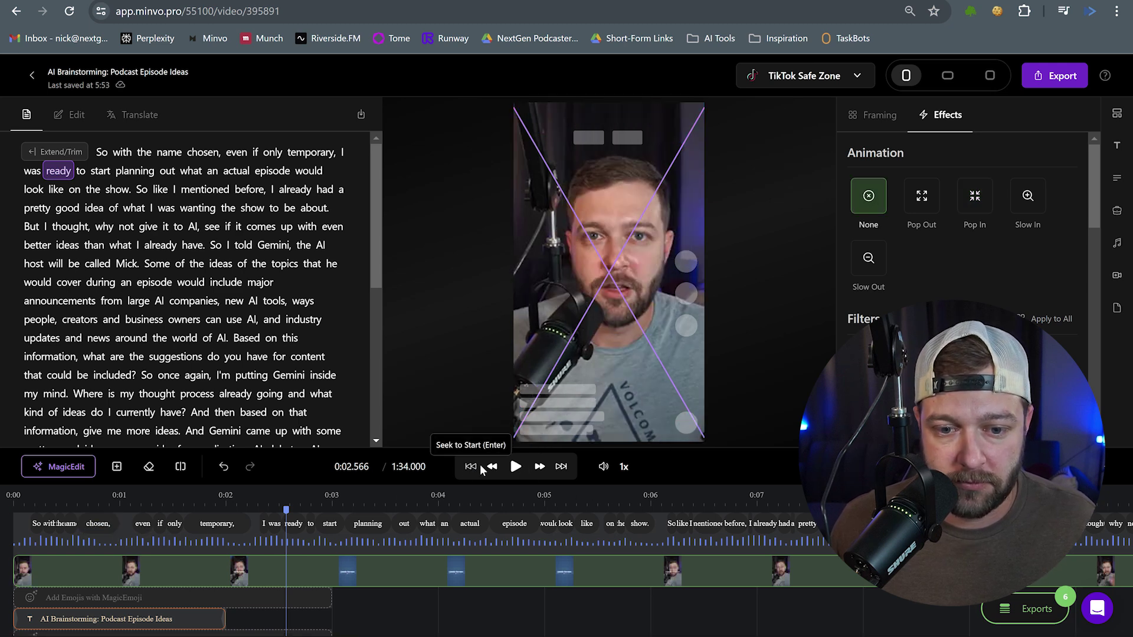
pyautogui.click(515, 466)
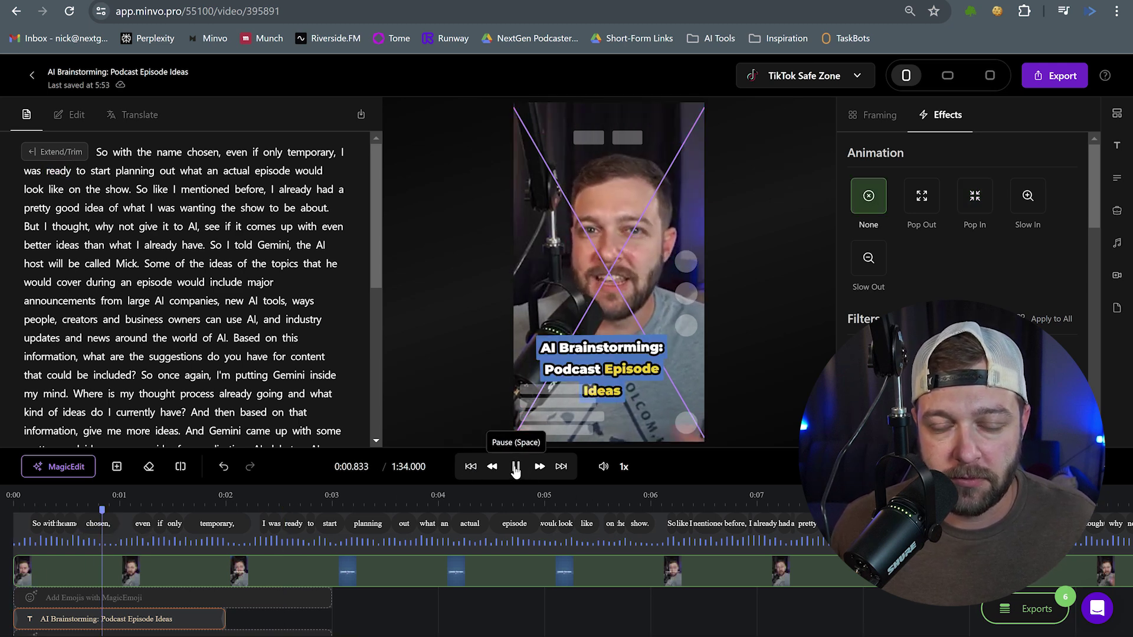
pyautogui.click(516, 467)
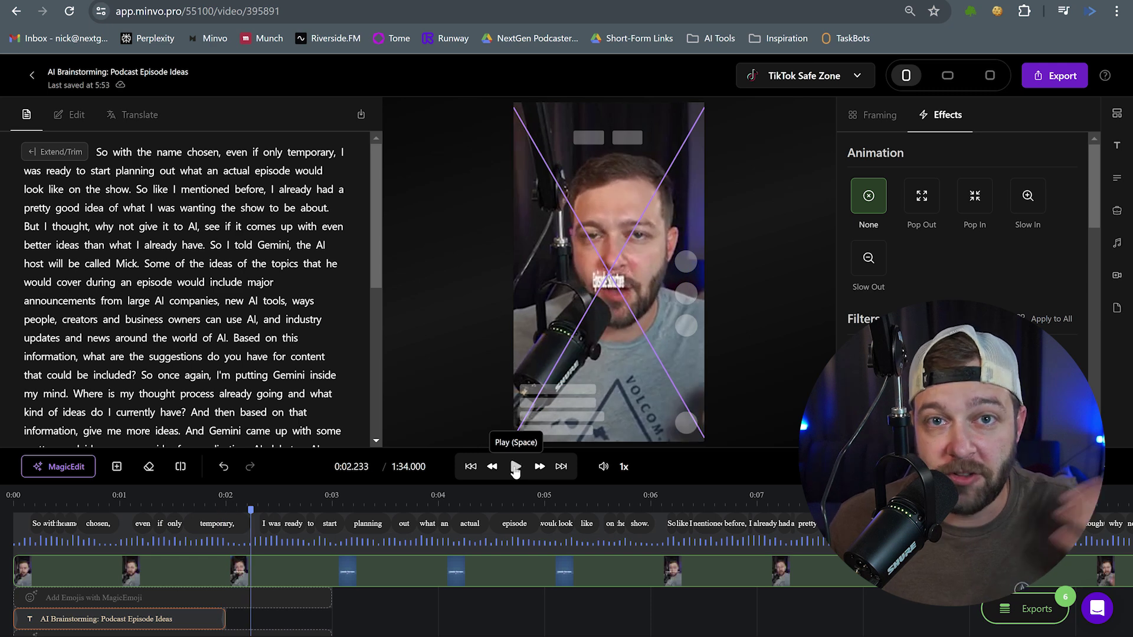
pyautogui.click(968, 203)
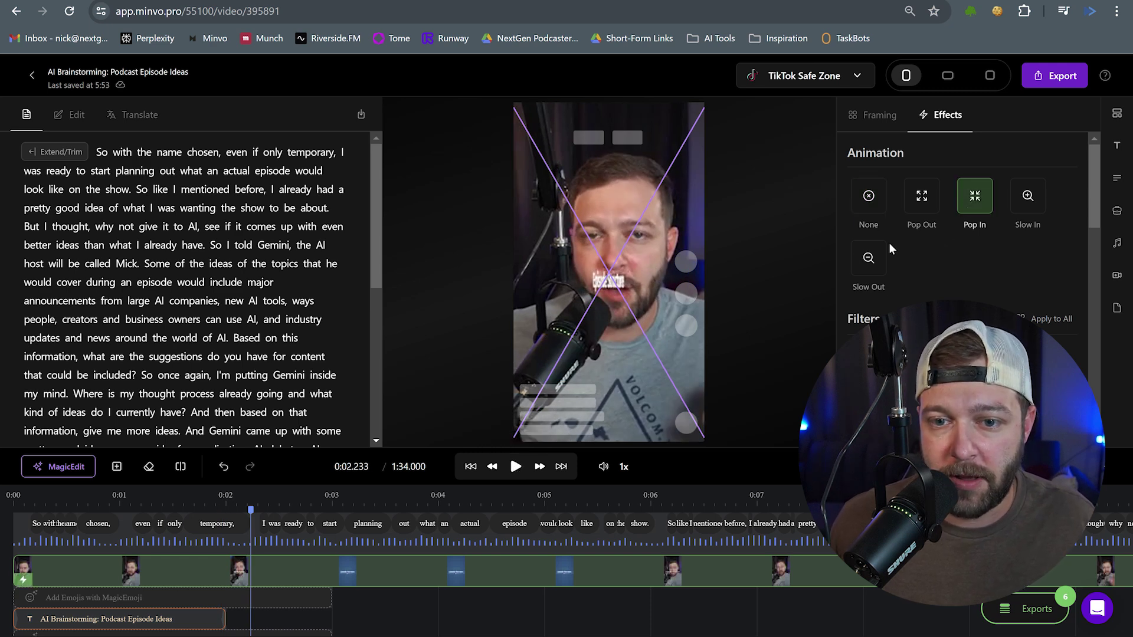
pyautogui.click(470, 467)
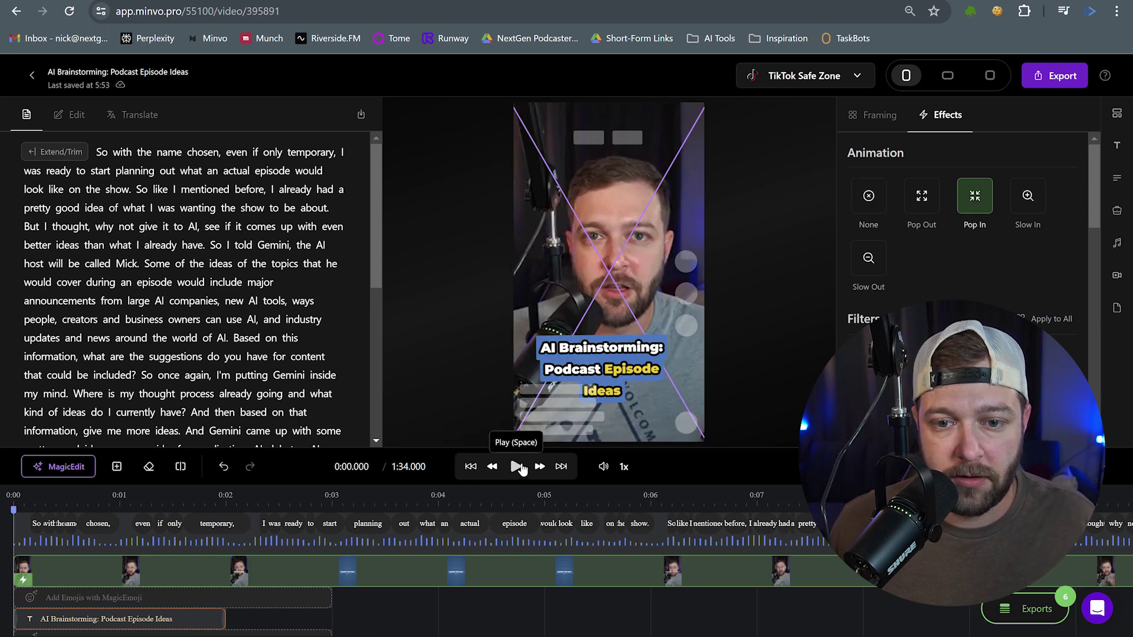
pyautogui.click(517, 466)
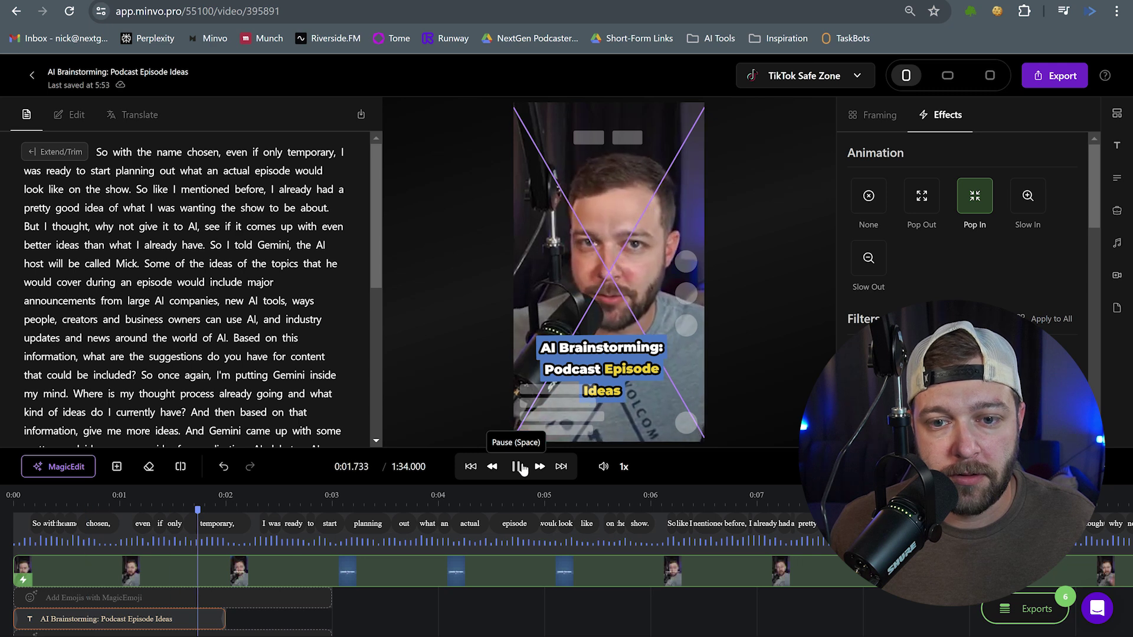
pyautogui.click(518, 467)
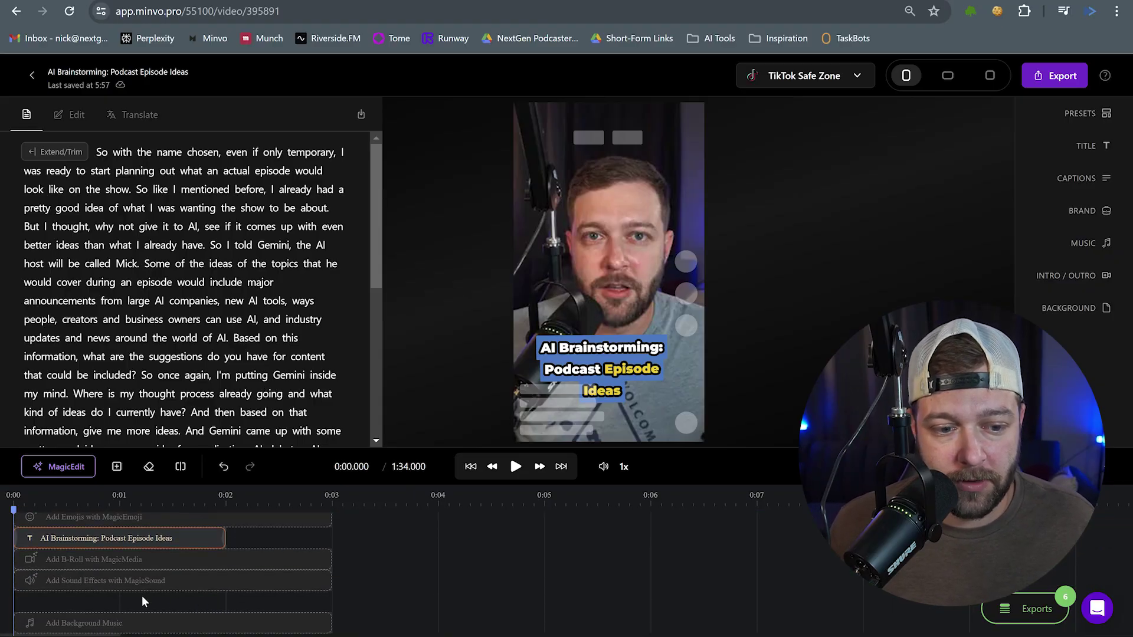
# - Run MagicSound to auto-add sound effects, then scroll the timeline to review the clips
pyautogui.click(101, 584)
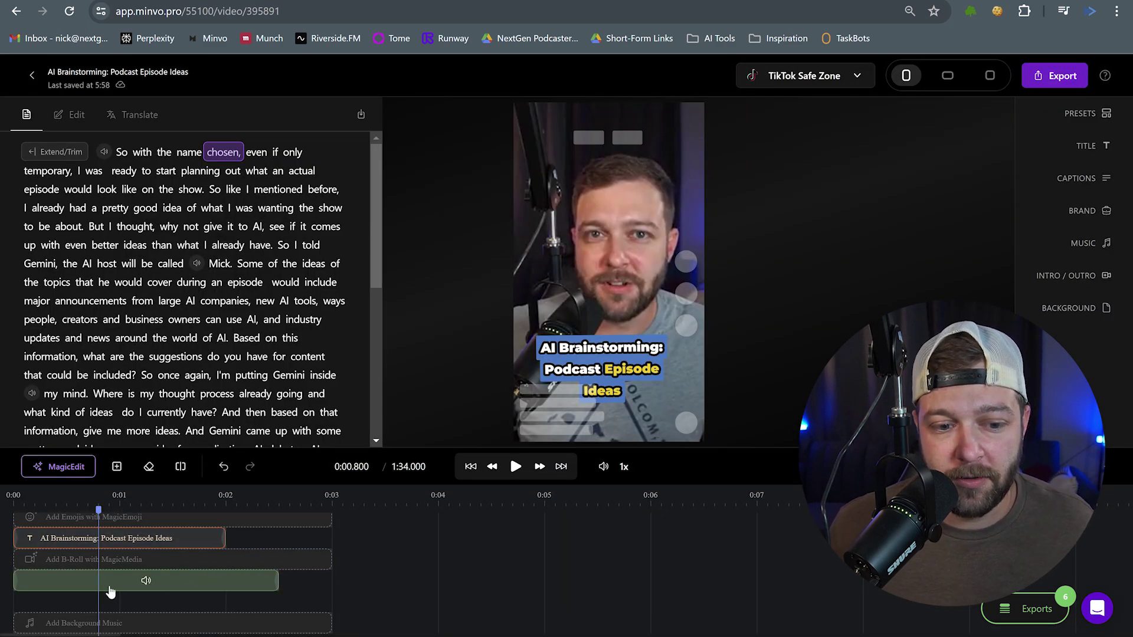
pyautogui.hscroll(10, 183, 575)
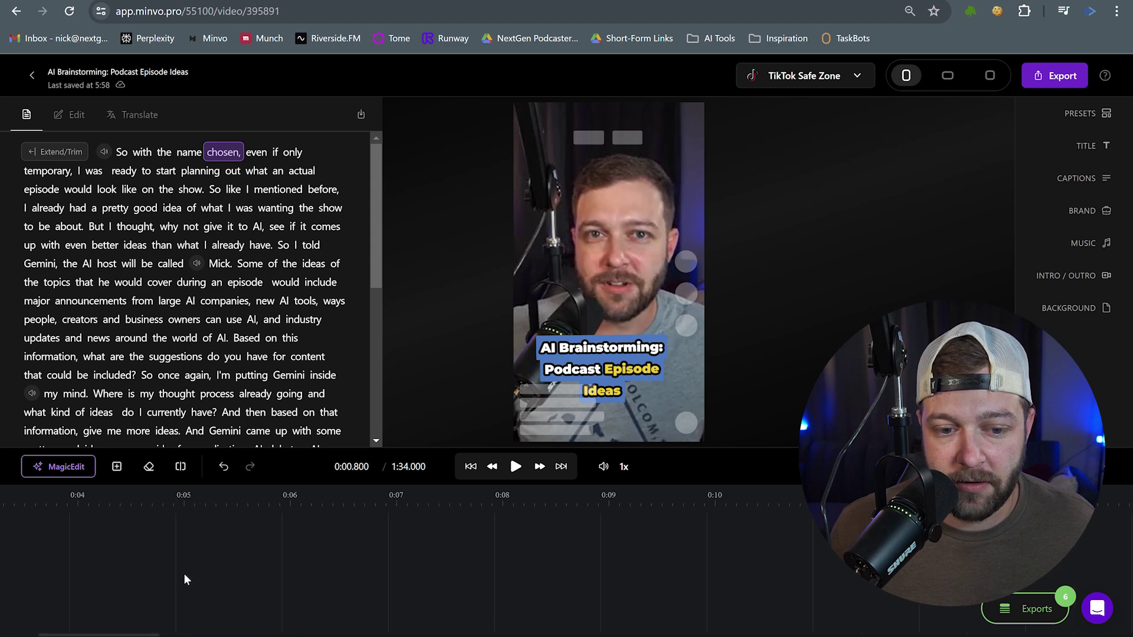
pyautogui.hscroll(15, 454, 584)
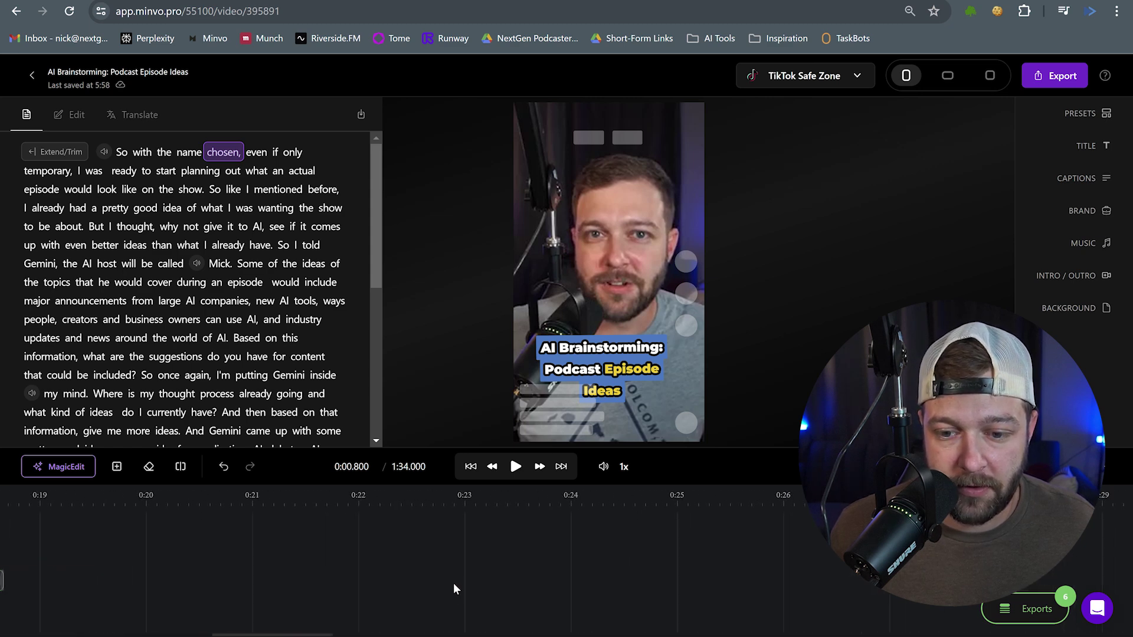
pyautogui.hscroll(-20, 540, 585)
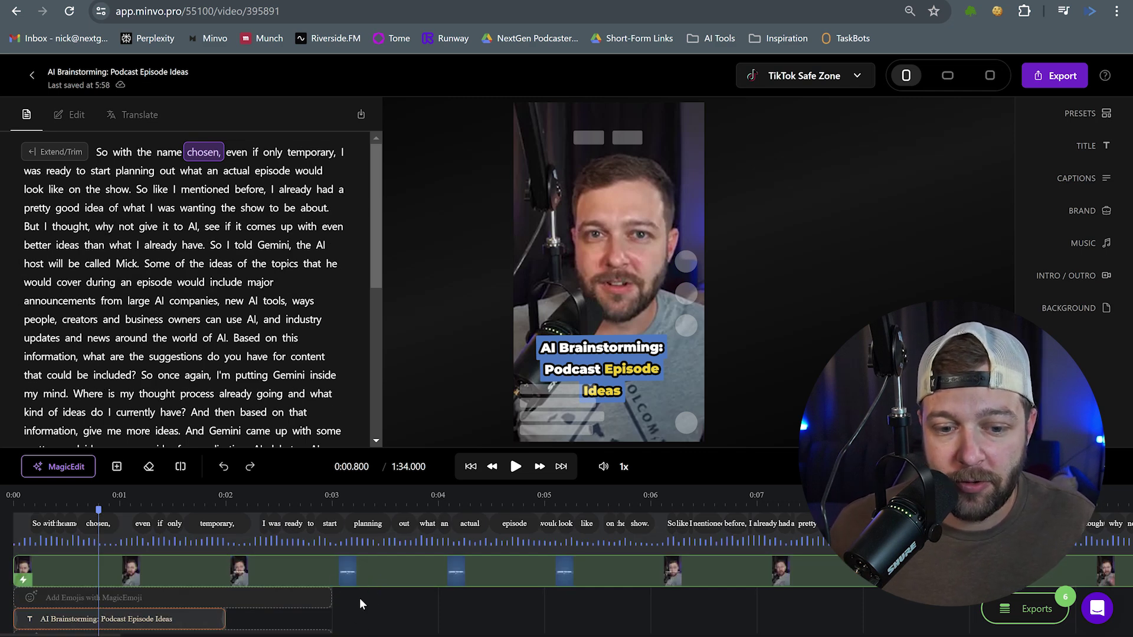
# - Insert a sound effect on the timeline at 0:03.262
pyautogui.rightClick(360, 597)
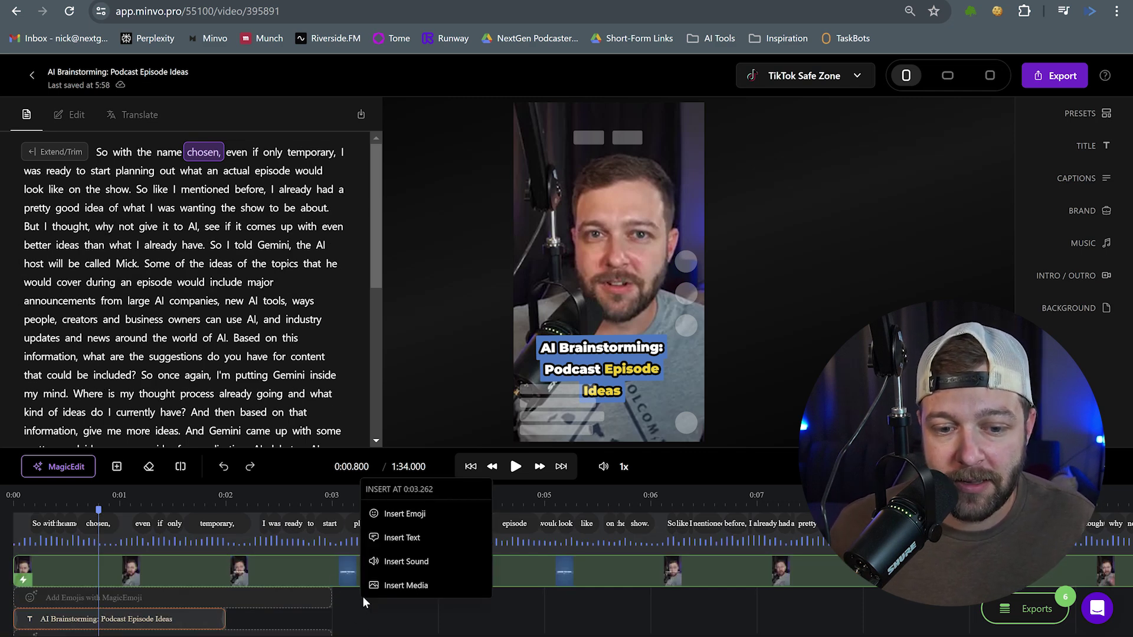
pyautogui.click(397, 563)
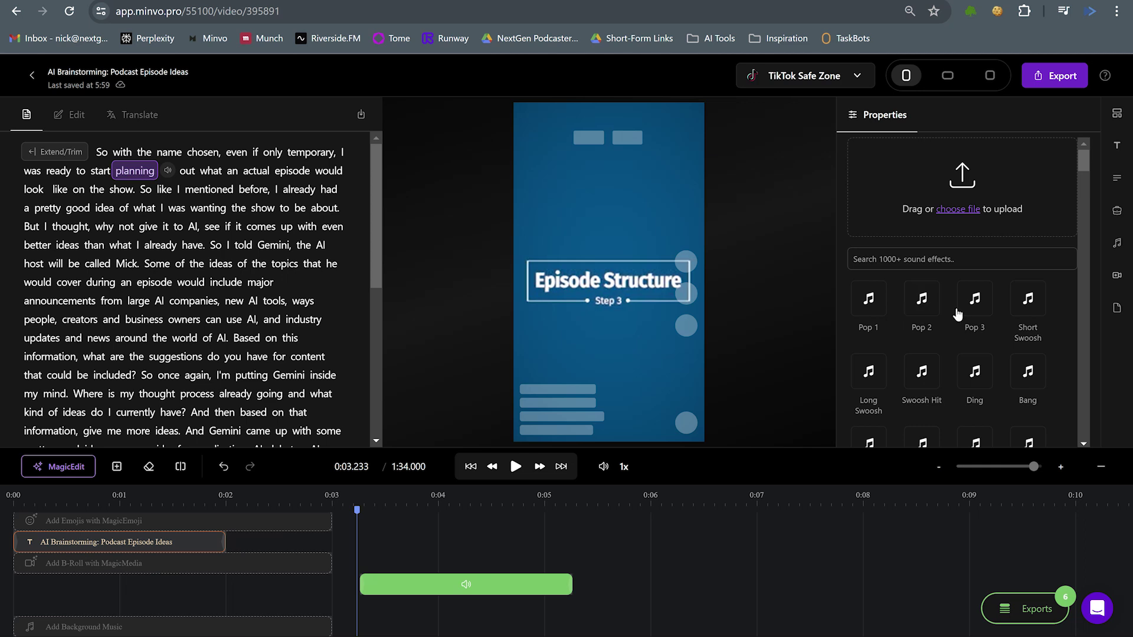
pyautogui.scroll(-3, 958, 317)
pyautogui.scroll(4, 958, 317)
# - Search the sound library for 'Notification bell' and preview the bell sounds
pyautogui.click(904, 264)
pyautogui.write('Notification')
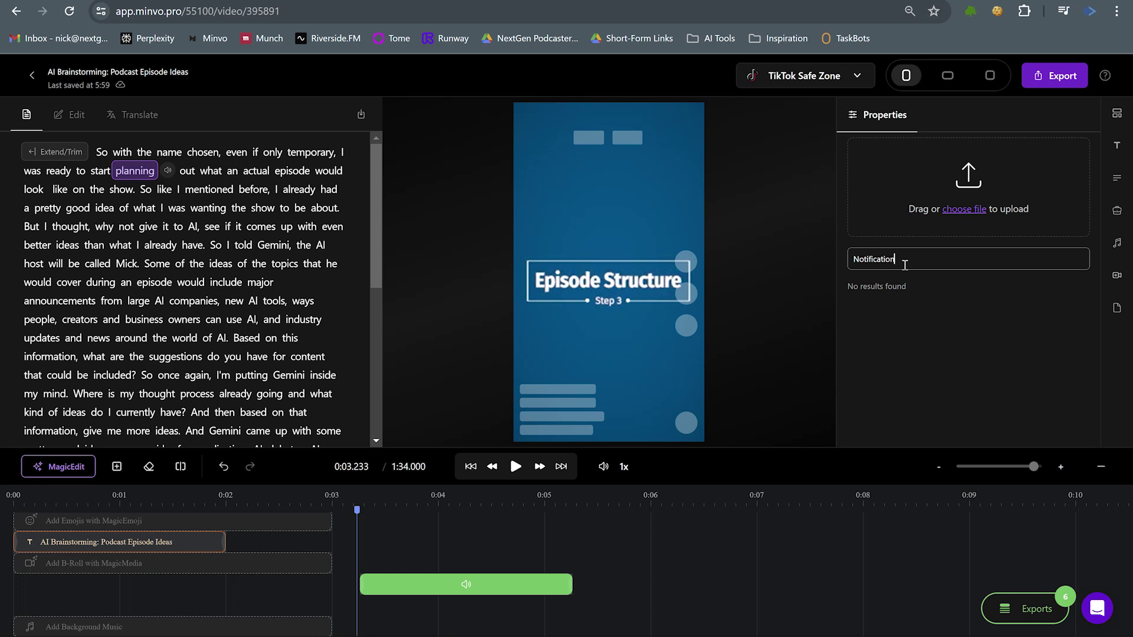
pyautogui.write(' bell')
pyautogui.scroll(-3, 1037, 312)
pyautogui.click(1032, 304)
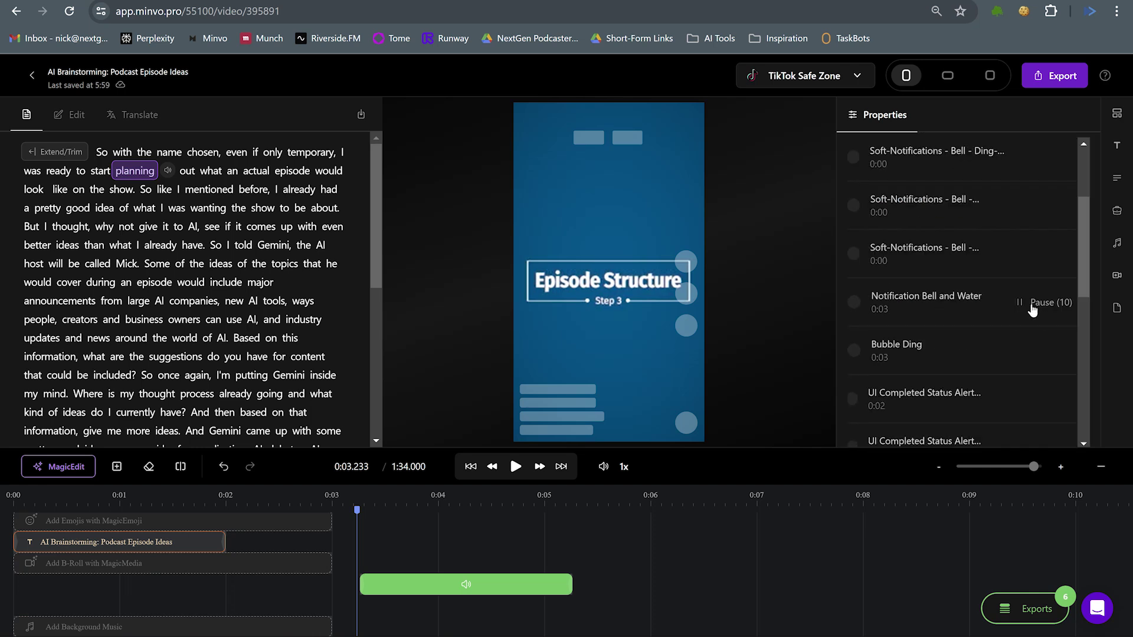
pyautogui.scroll(-3, 1033, 401)
pyautogui.click(1034, 397)
pyautogui.scroll(-2, 1027, 378)
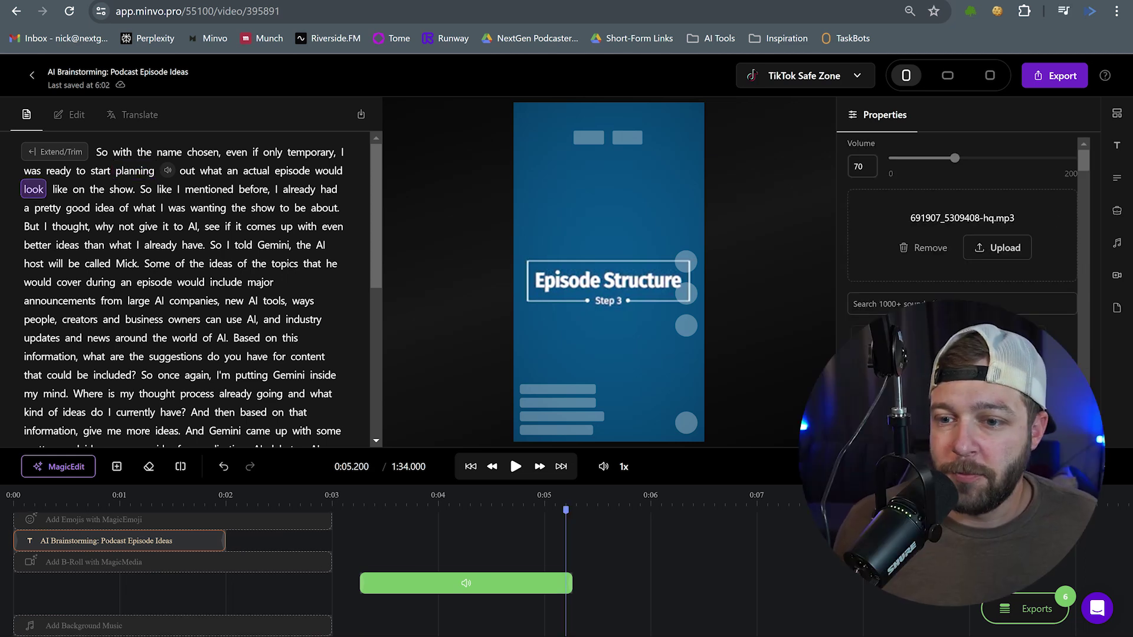
# - Drag the notification sound clip to the start of the timeline and preview its timing
pyautogui.moveTo(452, 581); pyautogui.dragTo(48, 595)
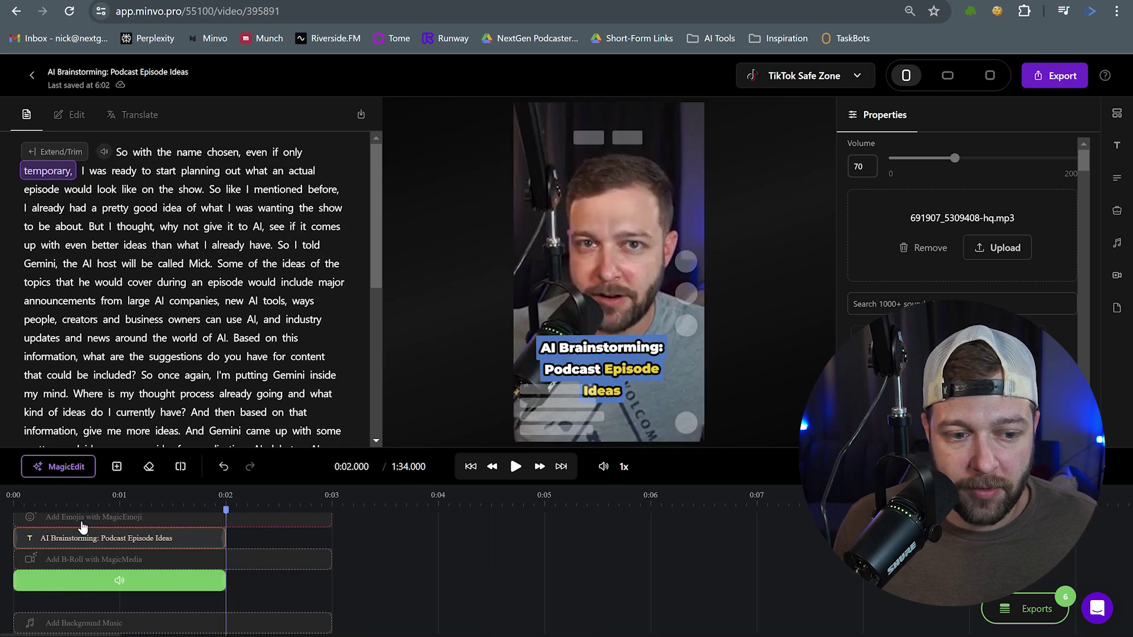
pyautogui.click(60, 501)
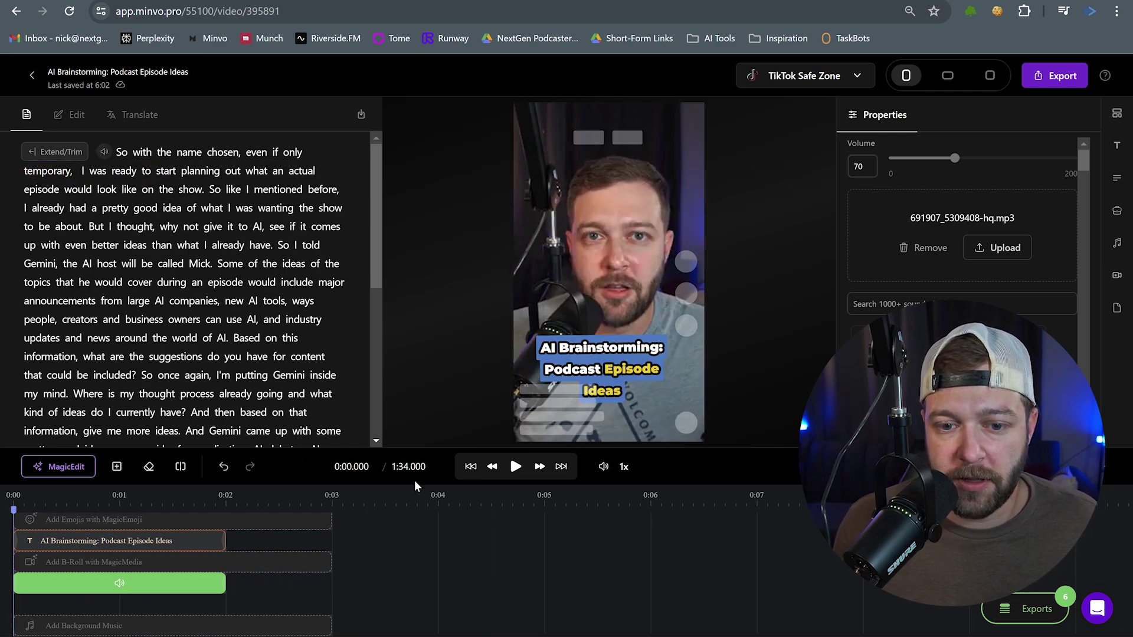
pyautogui.click(522, 473)
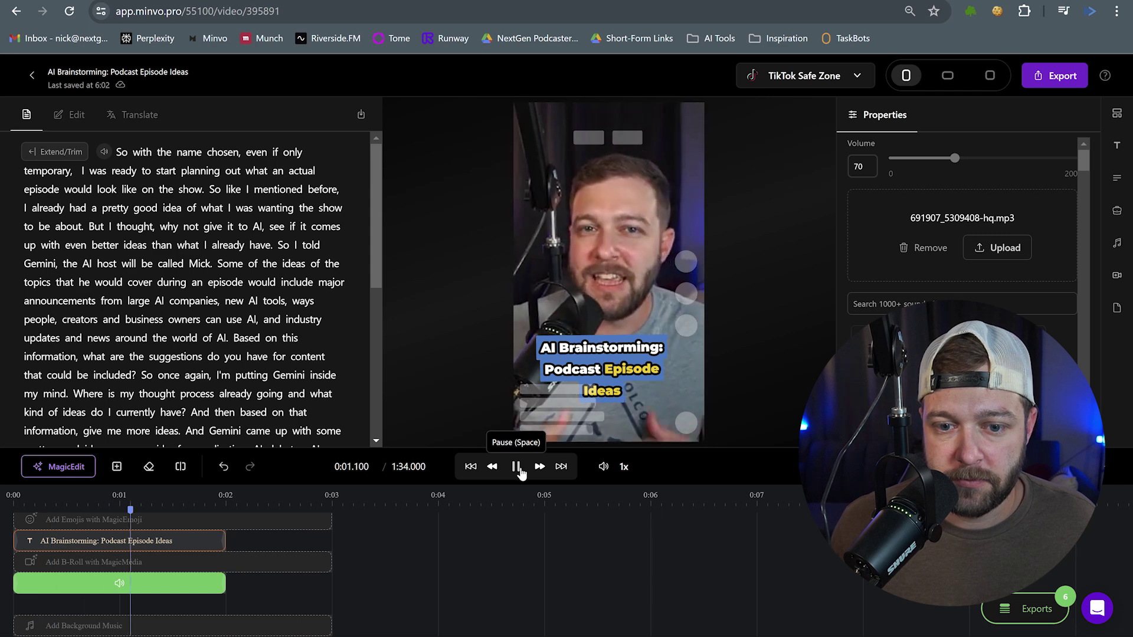
pyautogui.click(470, 467)
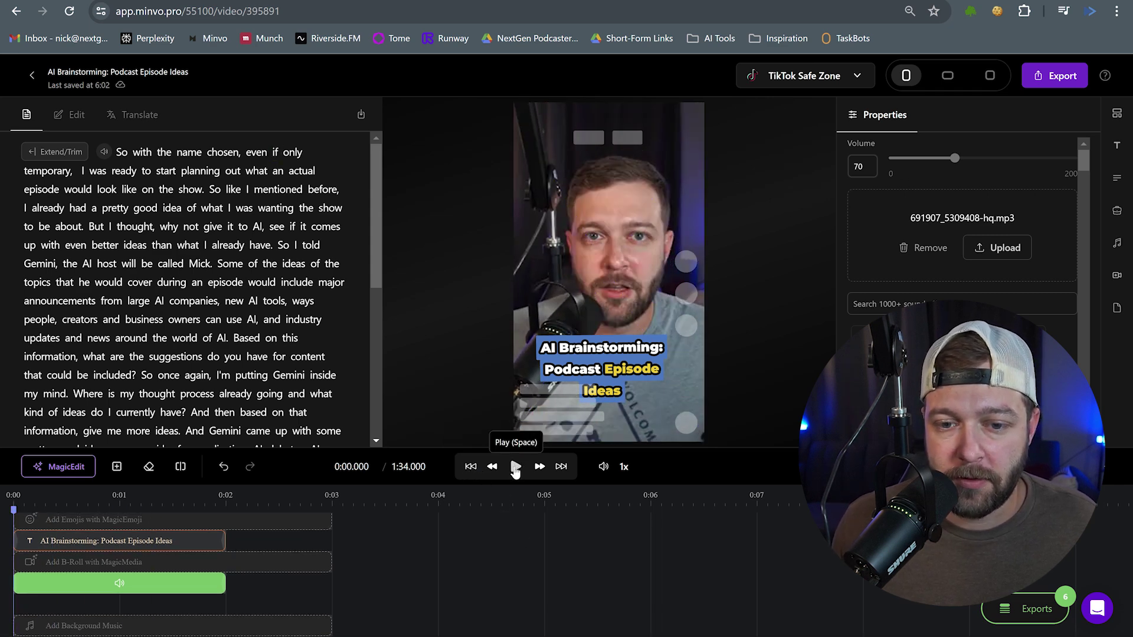
pyautogui.click(515, 467)
pyautogui.click(516, 467)
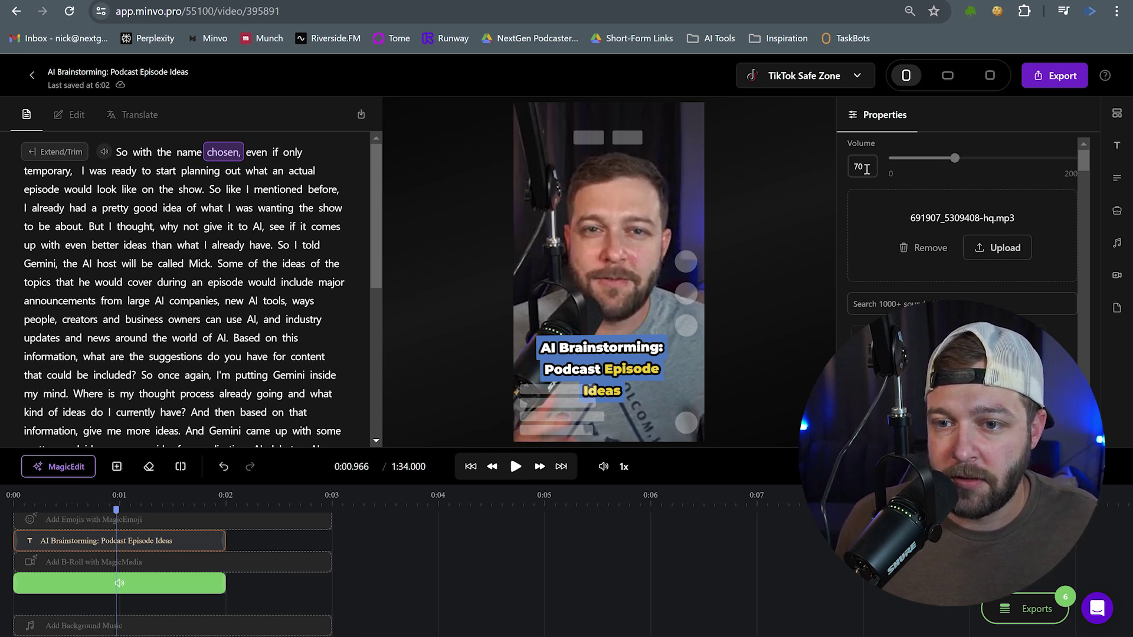
# - Raise the sound effect's volume from 70 to 150 and replay the opening to hear it
pyautogui.write('150')
pyautogui.click(992, 169)
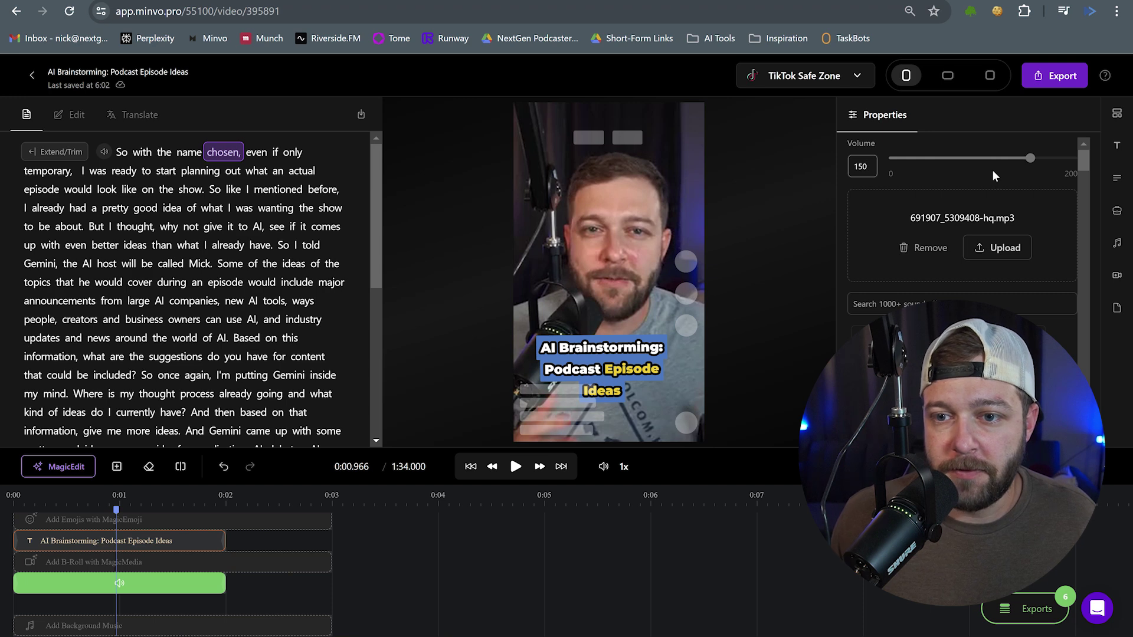
pyautogui.click(490, 467)
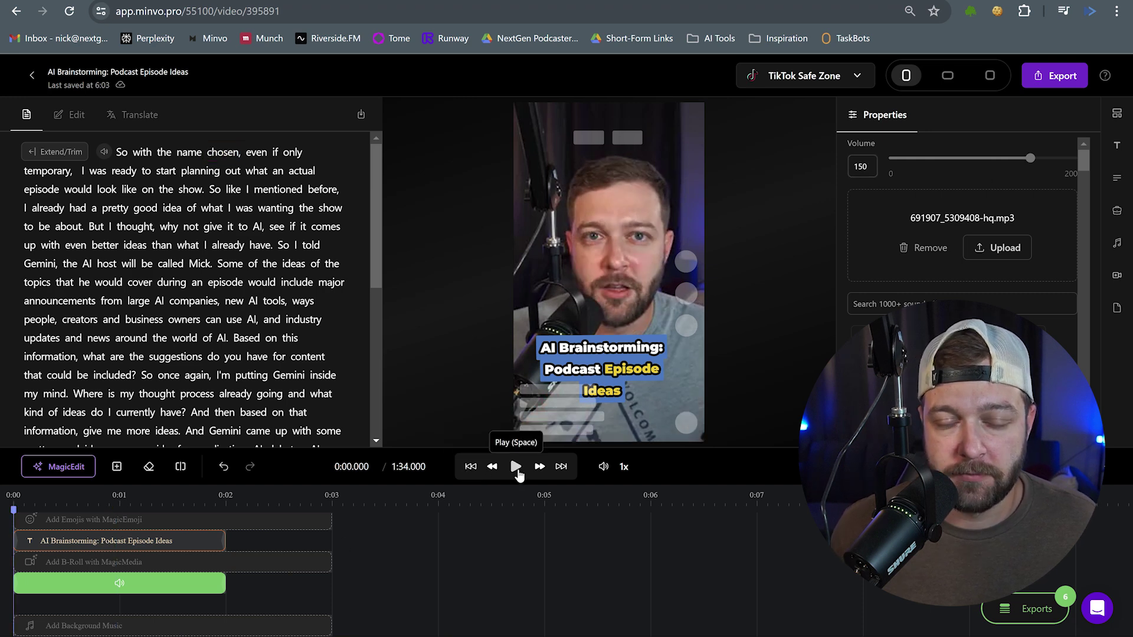
pyautogui.click(516, 468)
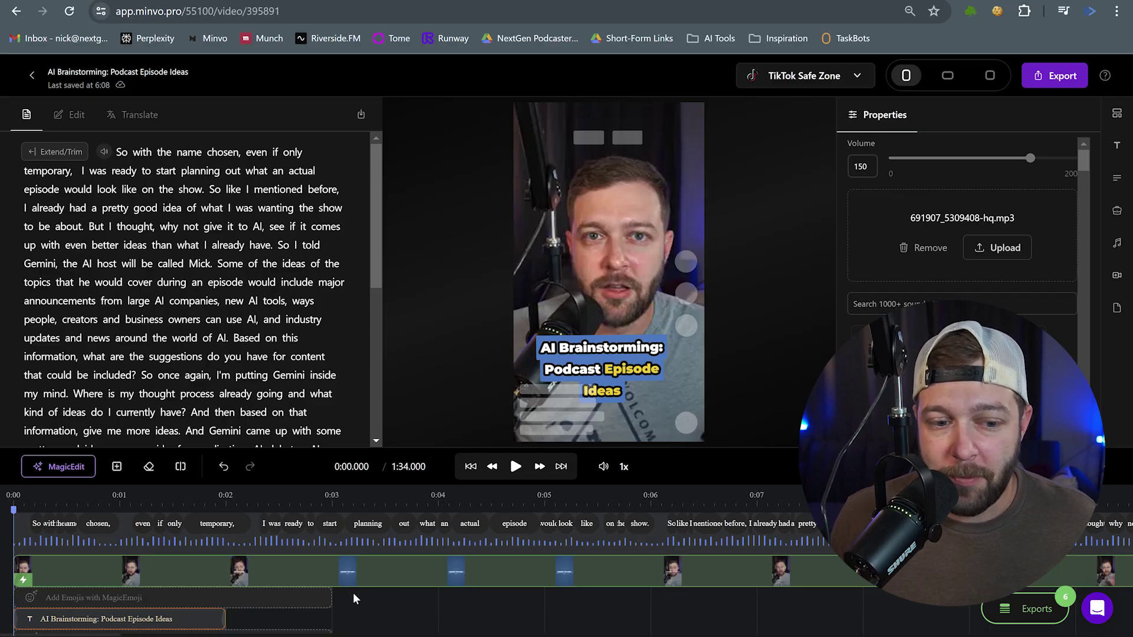
# - Choose to insert a media item at the 0:03.231 timeline position
pyautogui.click(357, 614)
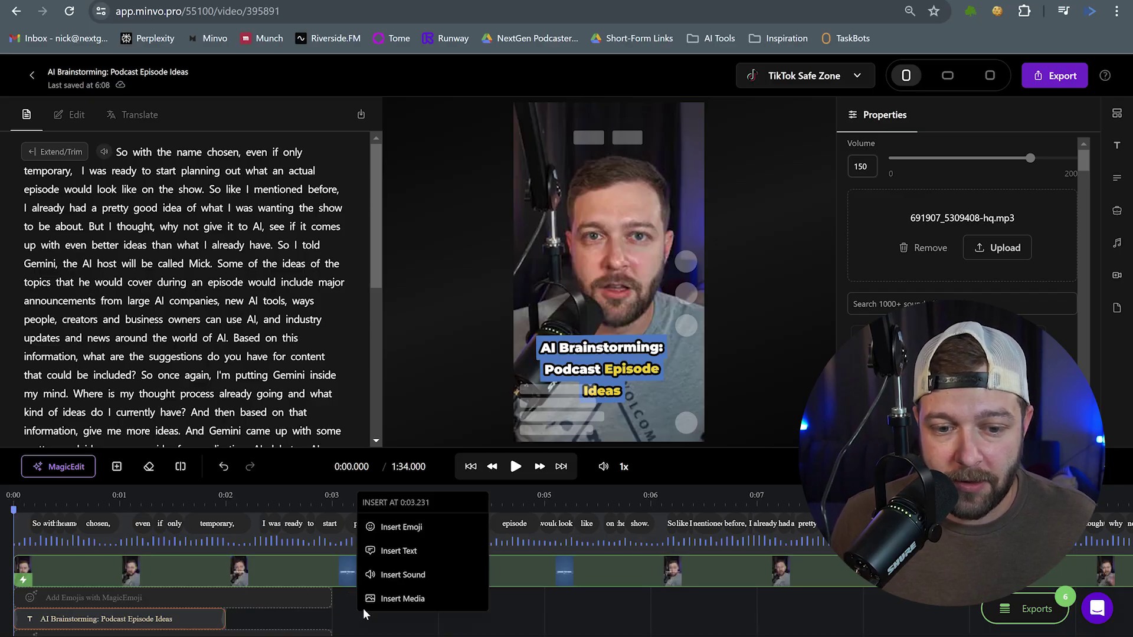
pyautogui.click(383, 602)
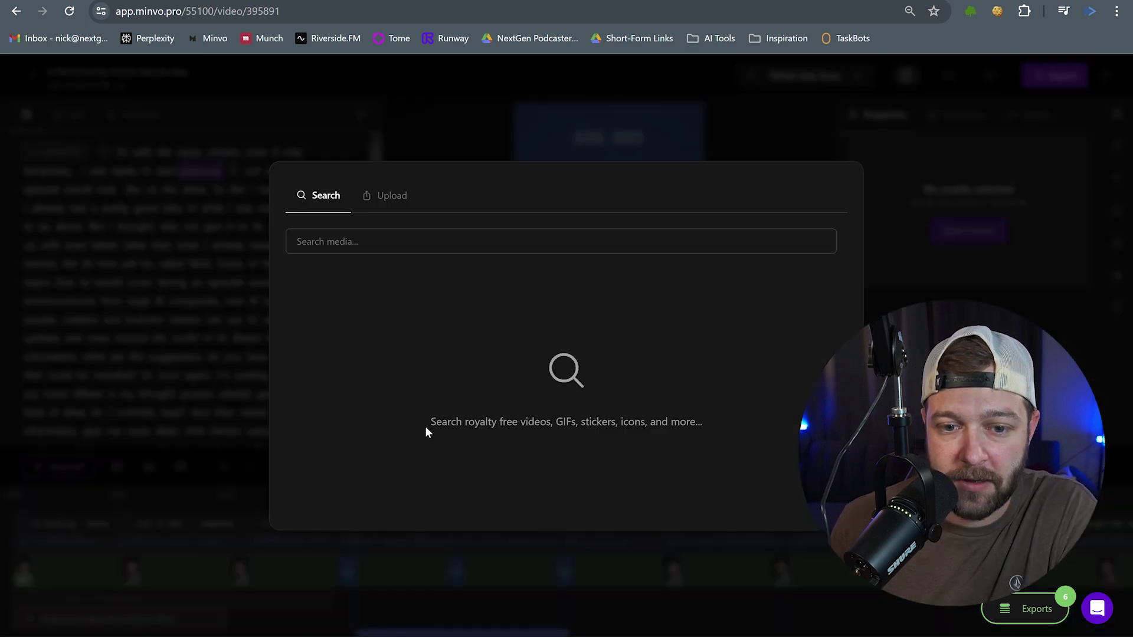
pyautogui.moveTo(443, 425); pyautogui.dragTo(527, 425)
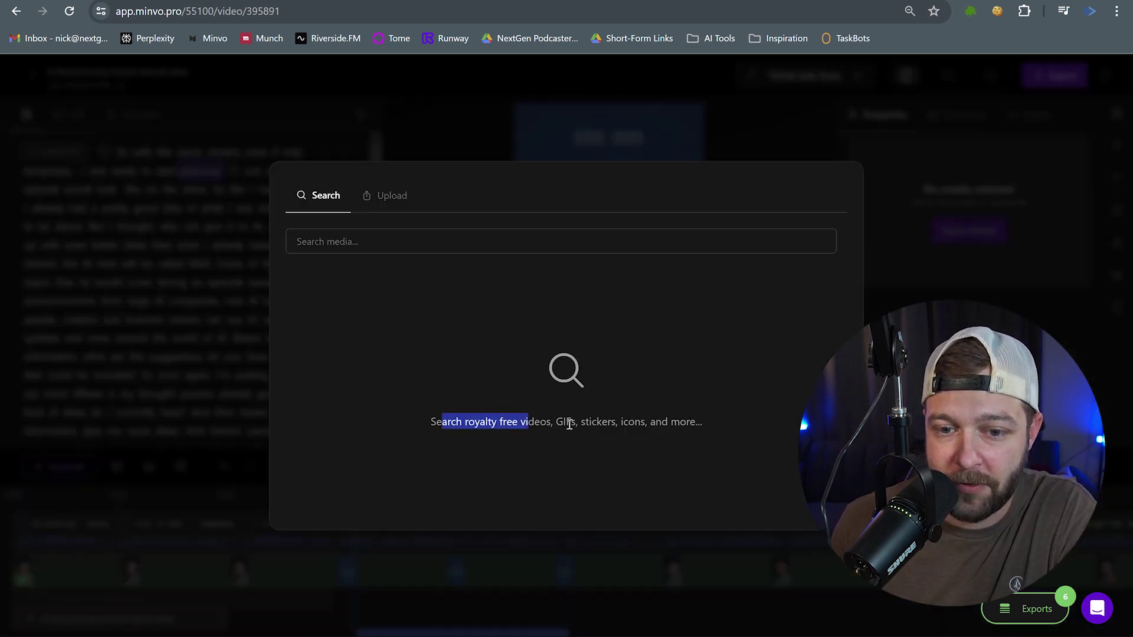
pyautogui.click(705, 425)
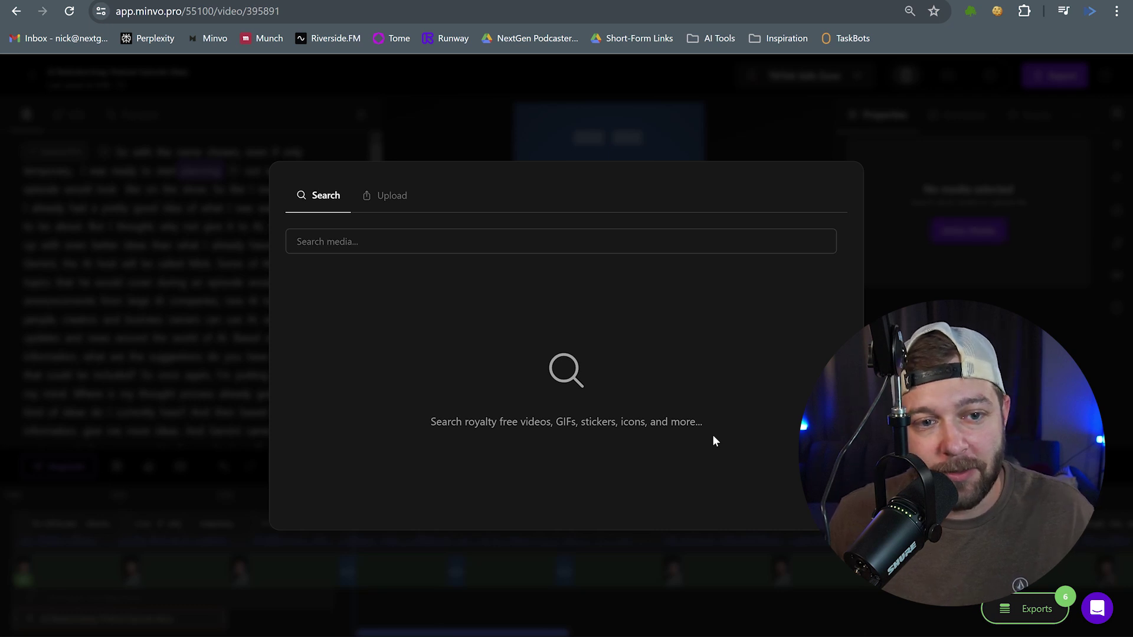
# - Search stock media for 'podcast' and add the 'We're uhh, making a podcast' GIF
pyautogui.click(495, 248)
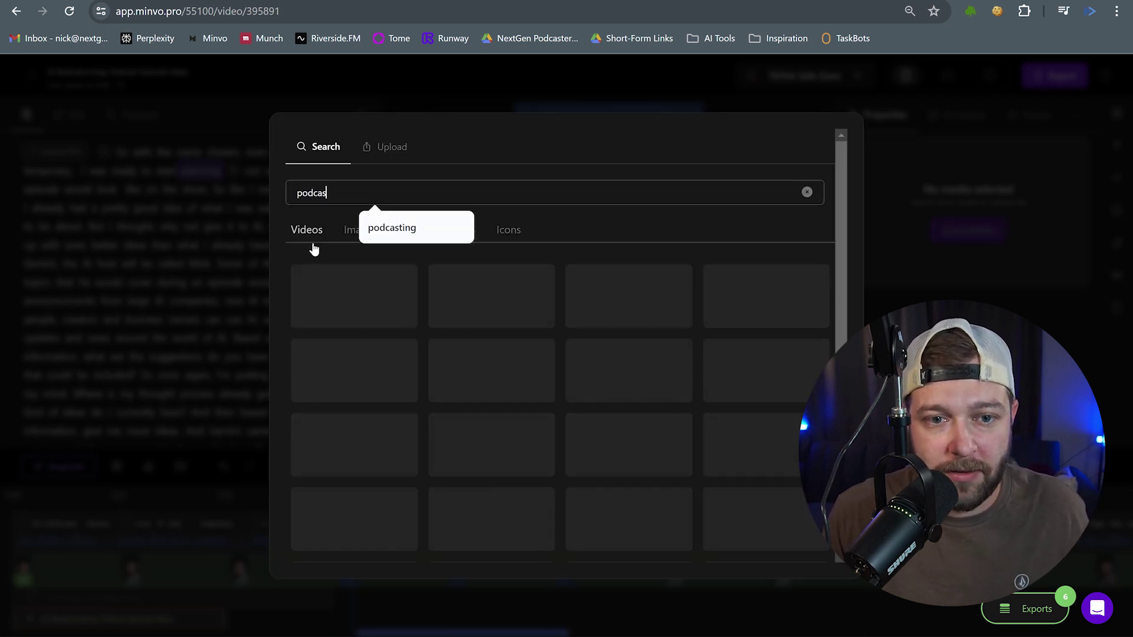
pyautogui.write('t')
pyautogui.press('Return')
pyautogui.click(365, 281)
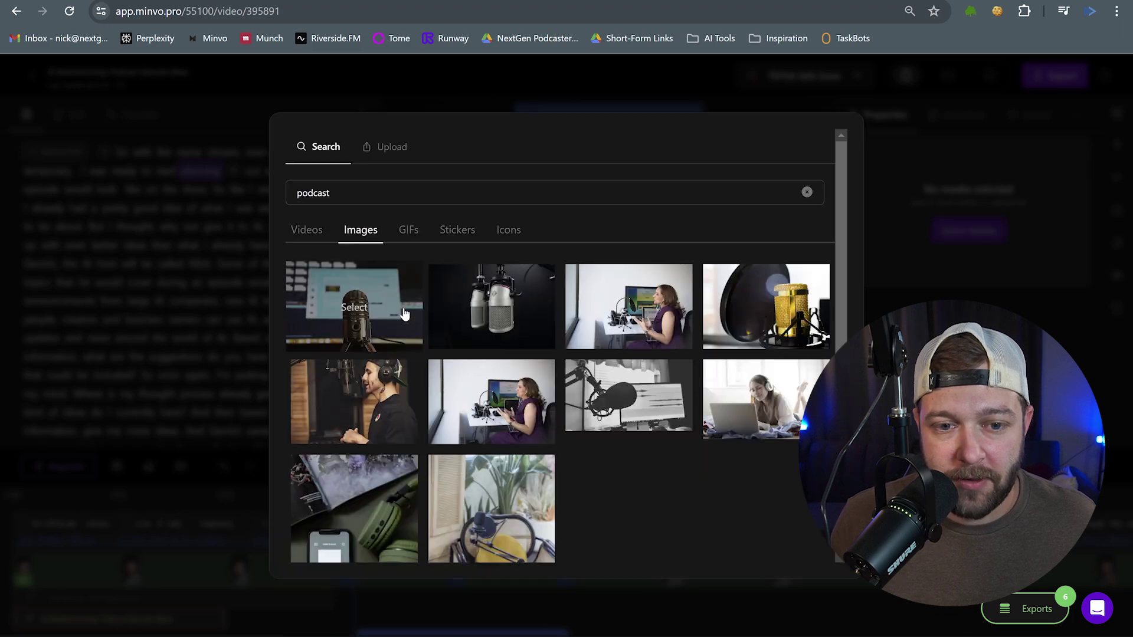
pyautogui.click(408, 232)
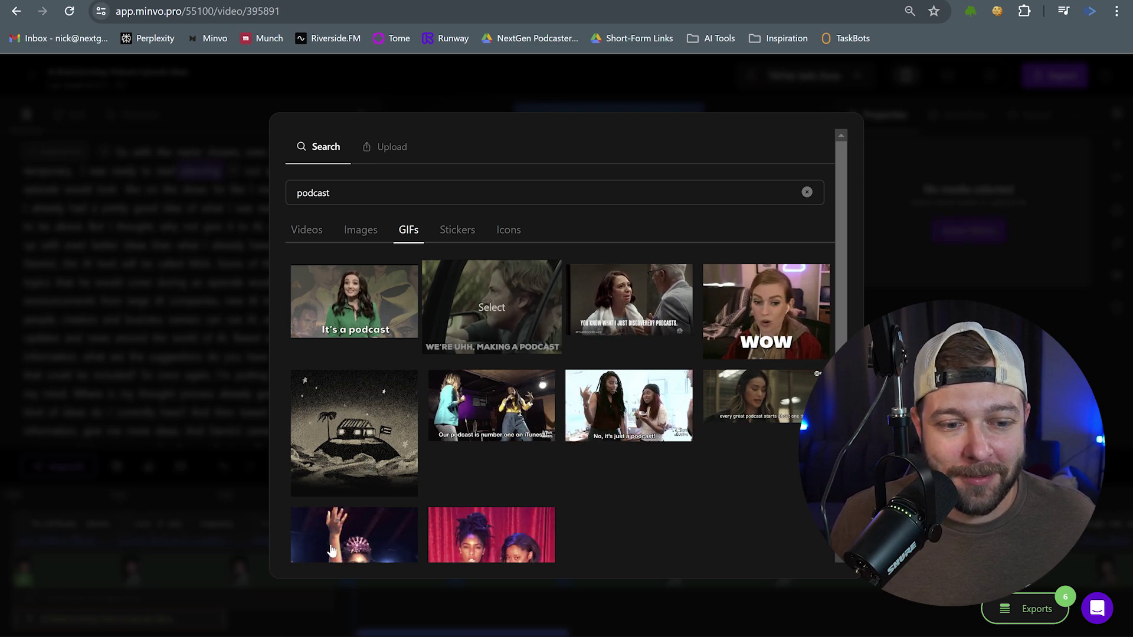
pyautogui.click(532, 346)
pyautogui.scroll(-2, 384, 540)
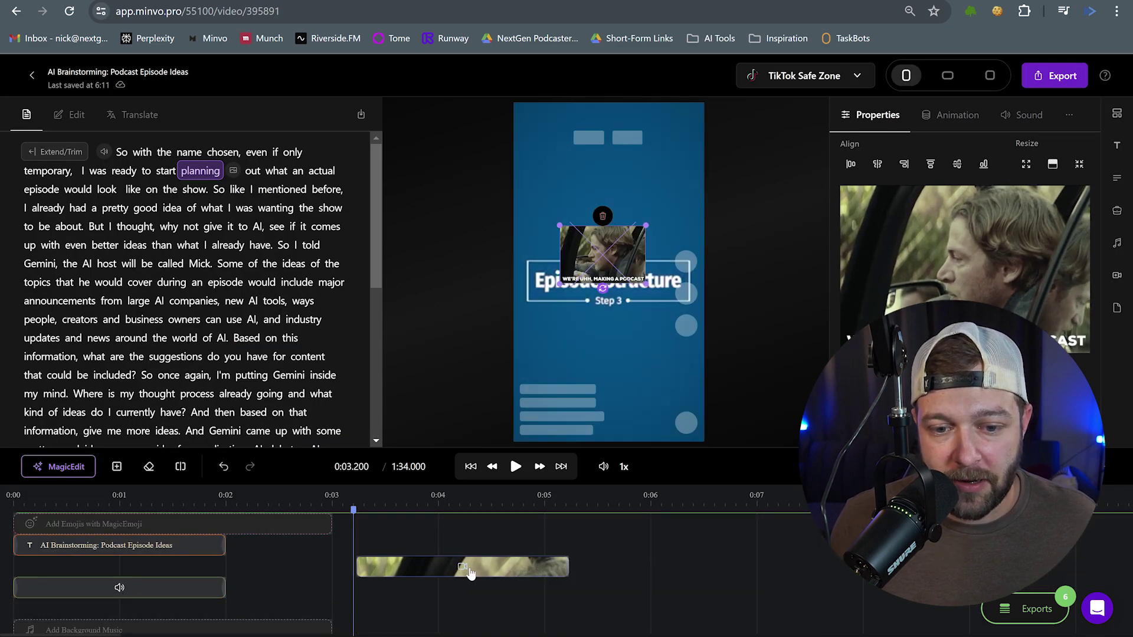
# - Move the GIF clip to the video's start and centre it horizontally in the frame
pyautogui.moveTo(446, 569); pyautogui.dragTo(109, 576)
pyautogui.click(110, 575)
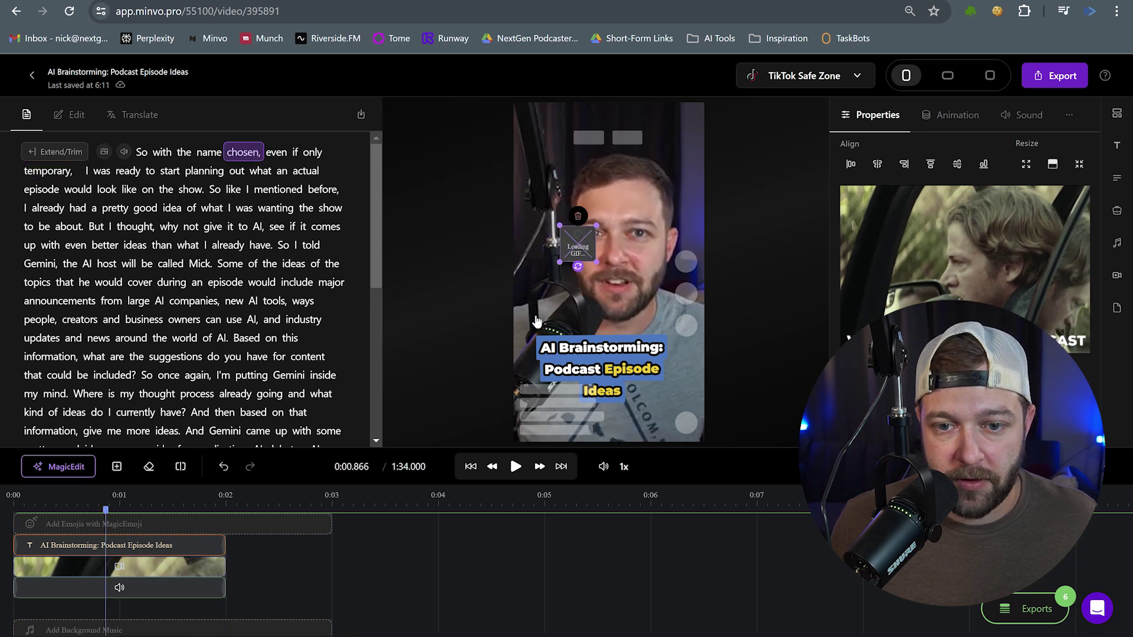
pyautogui.click(852, 167)
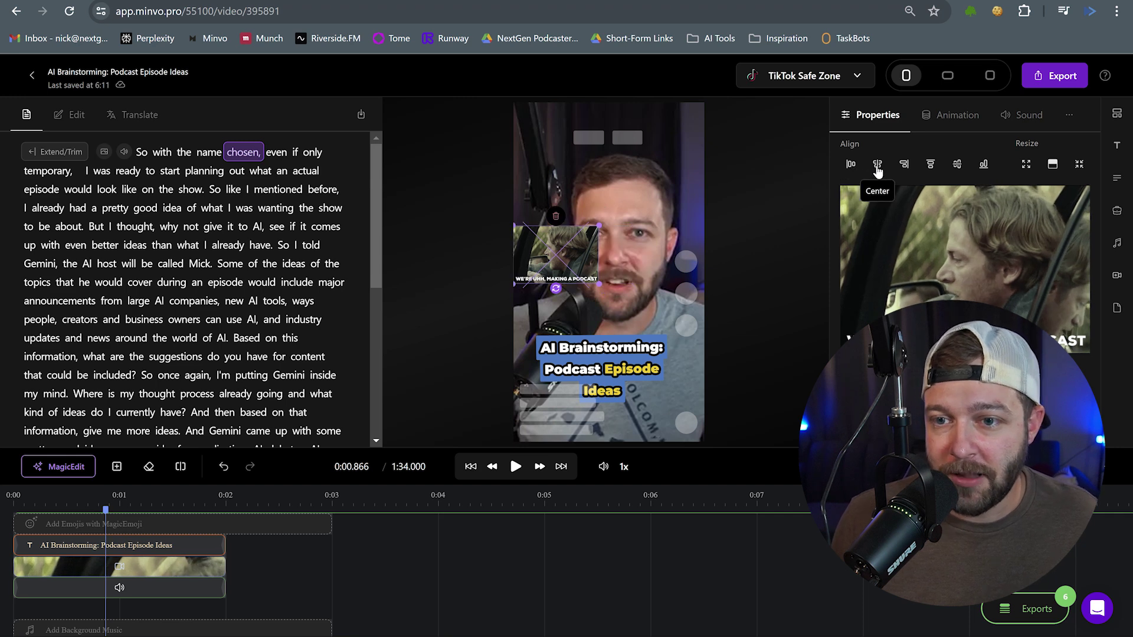
pyautogui.click(877, 168)
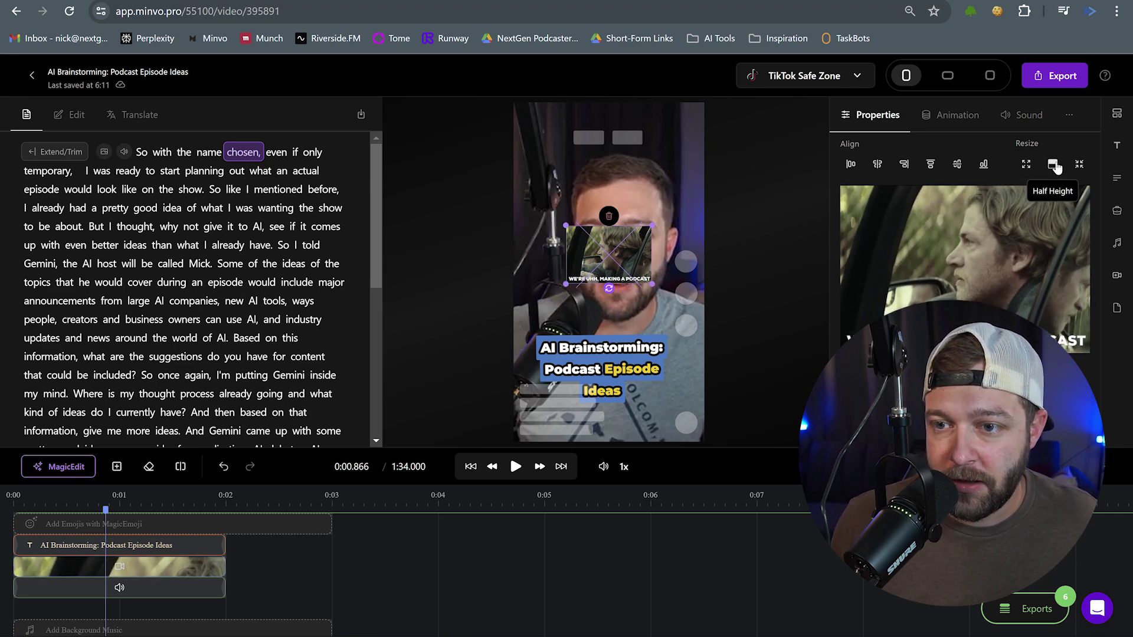
# - Try the resize presets, then drag a corner to widen the GIF across the frame
pyautogui.click(1026, 167)
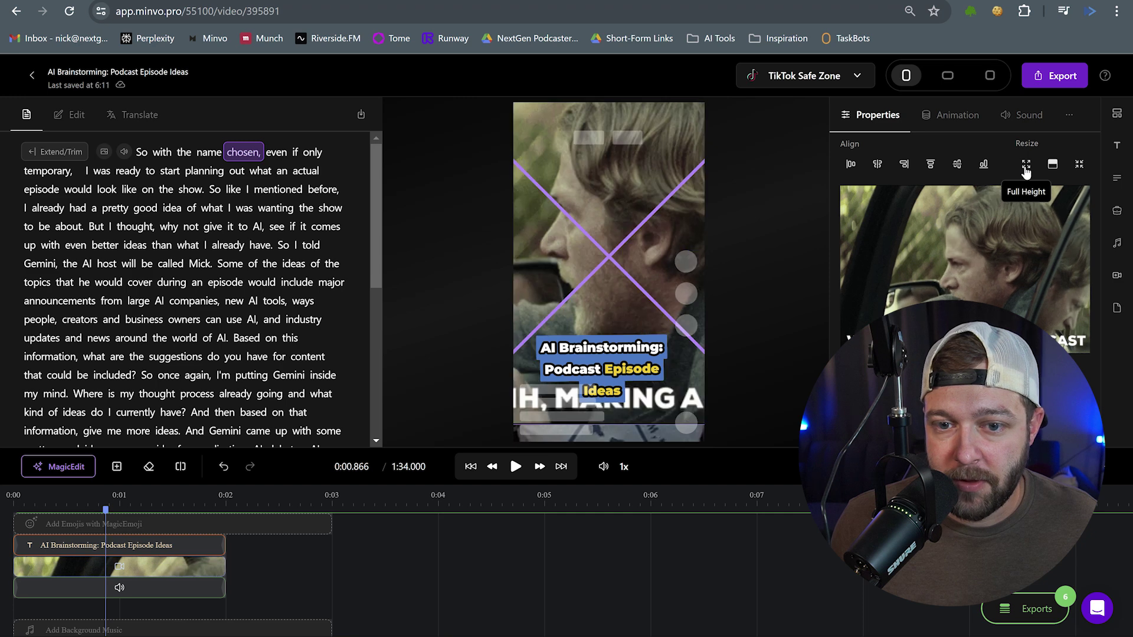
pyautogui.click(1054, 170)
pyautogui.click(1079, 164)
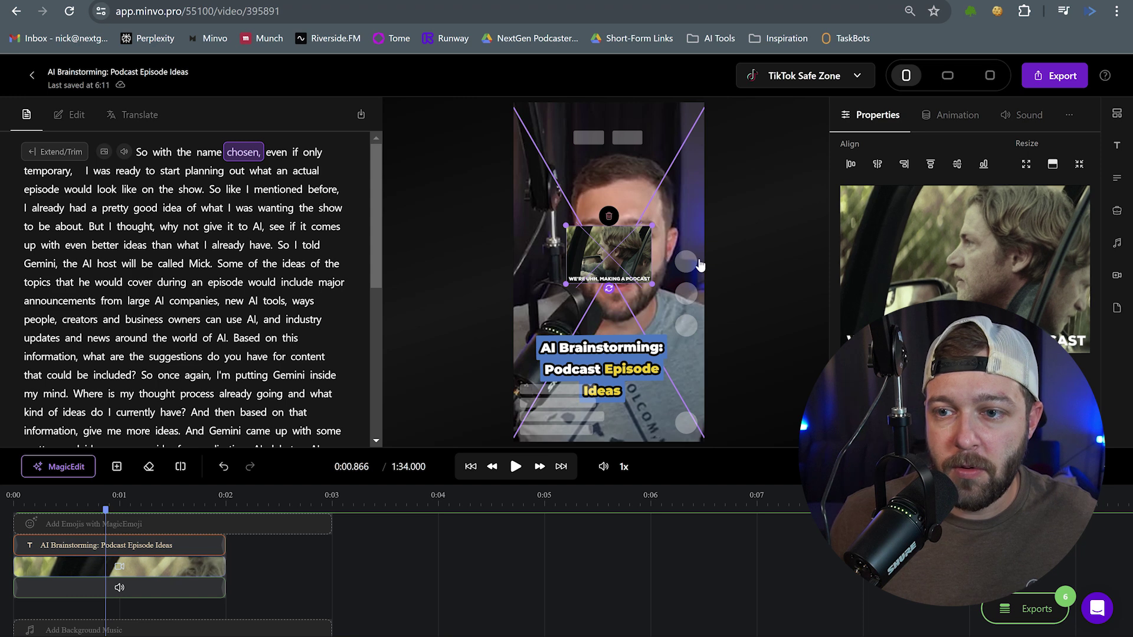
pyautogui.moveTo(565, 286); pyautogui.dragTo(511, 324)
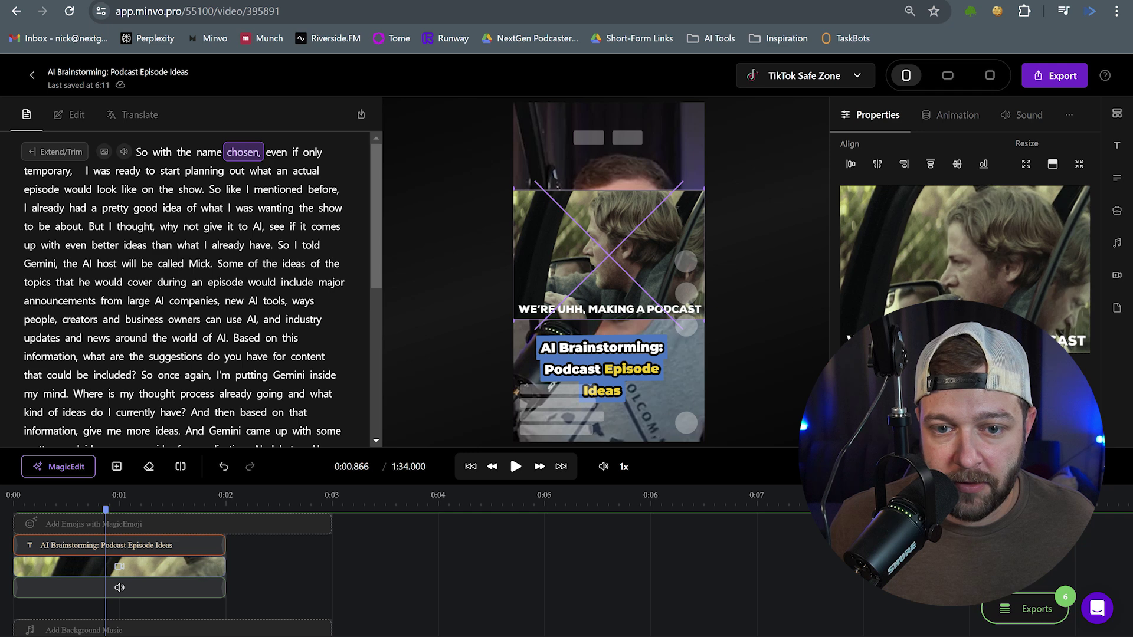
# - Play the video to preview the GIF, then select the GIF overlay
pyautogui.click(529, 380)
pyautogui.click(516, 467)
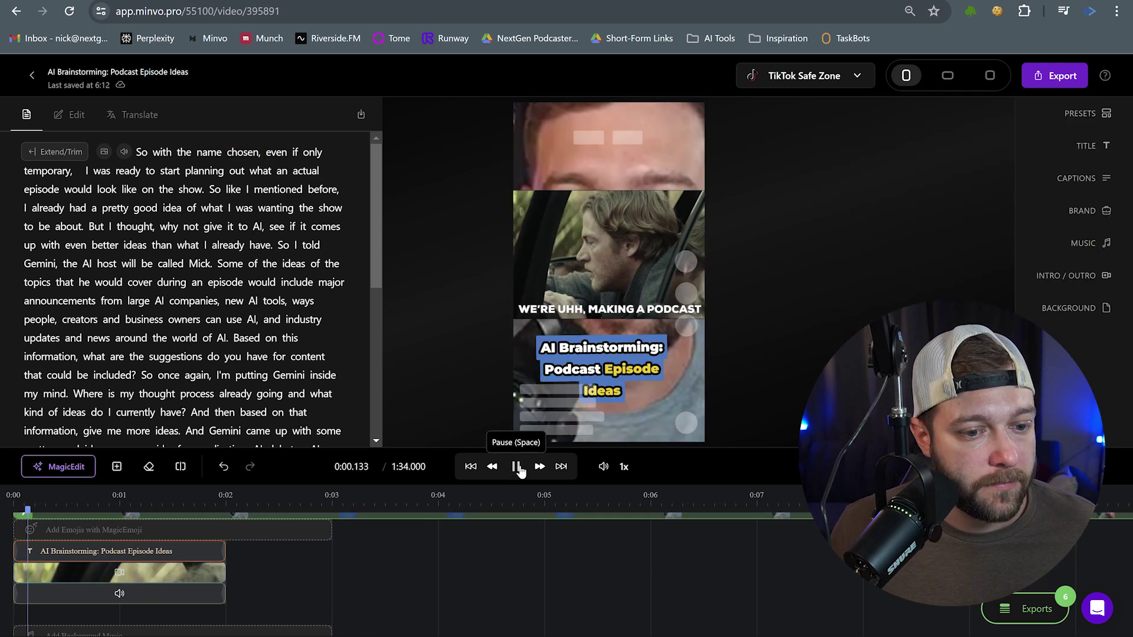
pyautogui.click(679, 265)
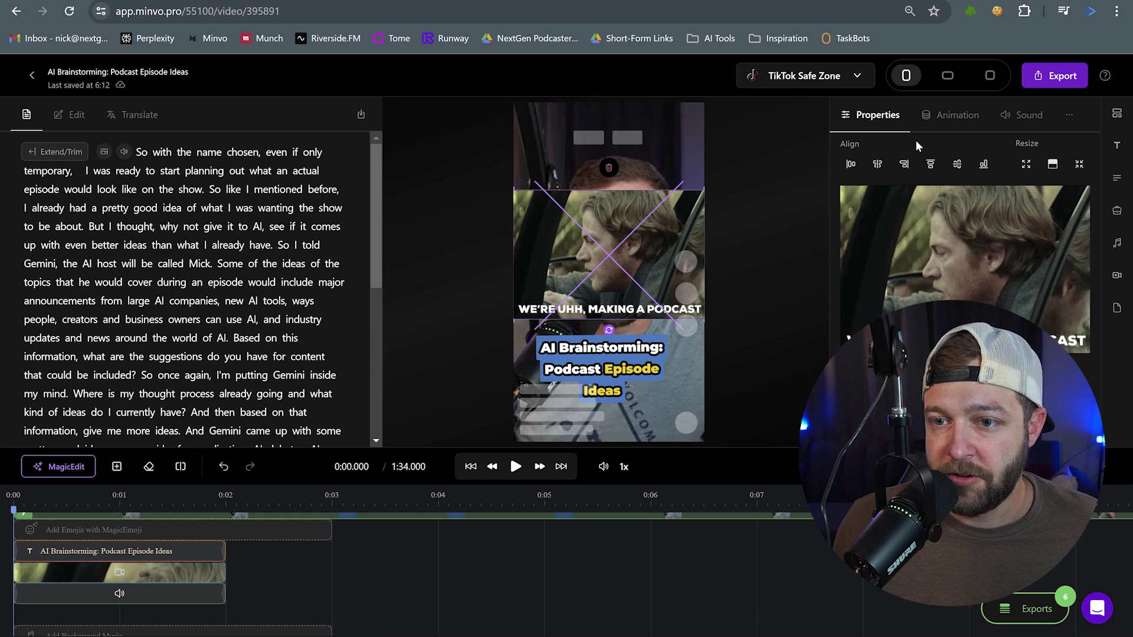
# - Set the GIF to Slide from Left with the Pop 3 sound at volume 150
pyautogui.click(951, 117)
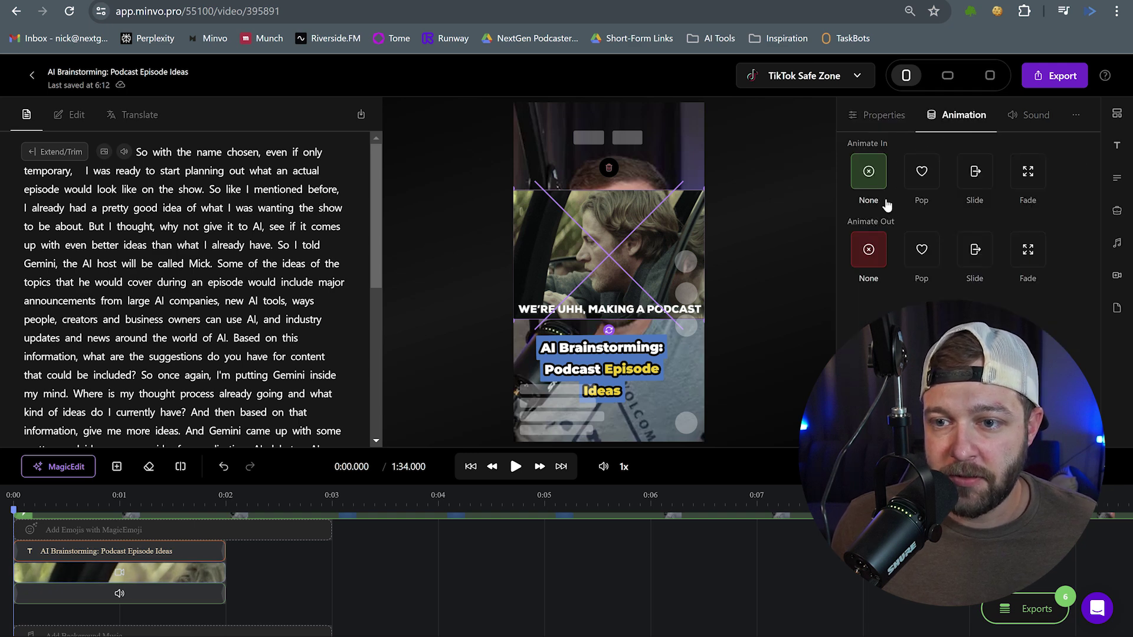
pyautogui.click(975, 171)
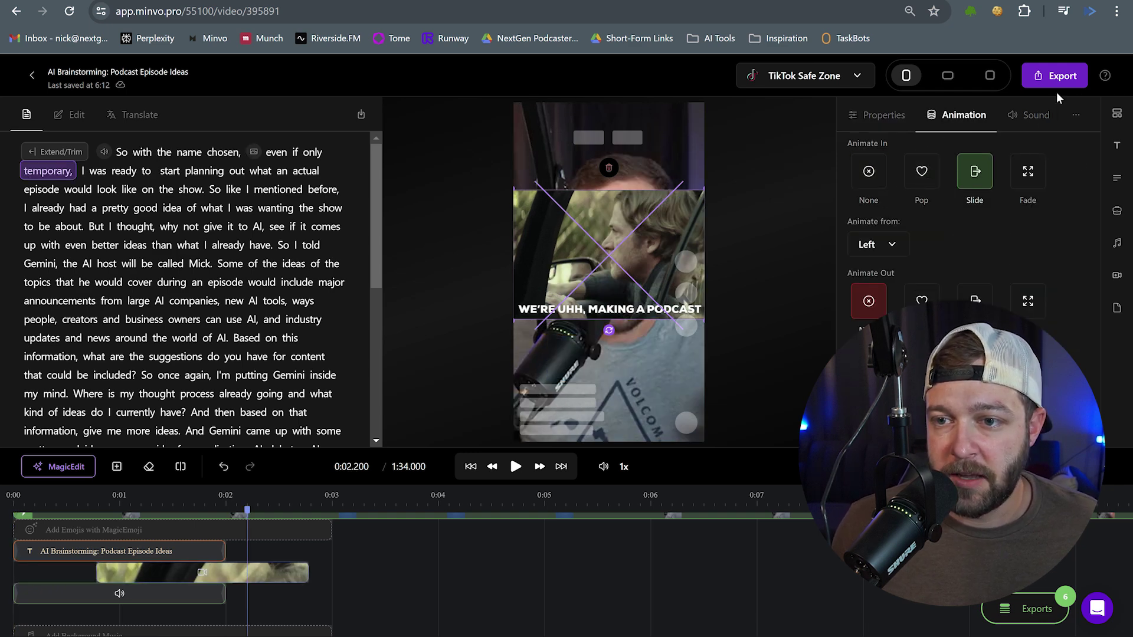
pyautogui.click(972, 156)
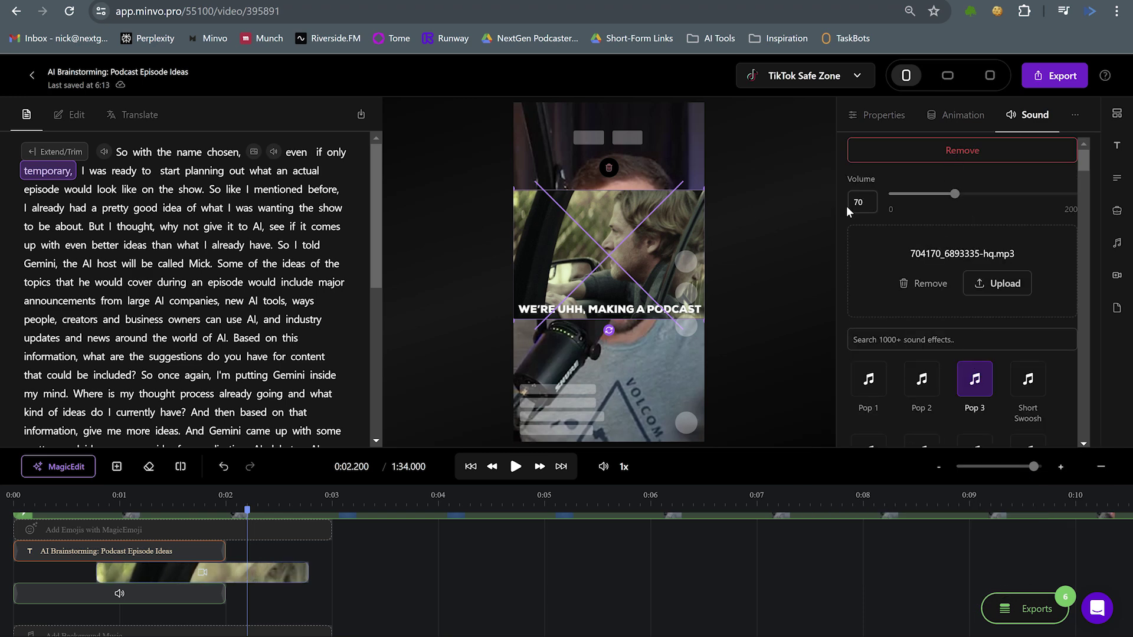
pyautogui.write('150')
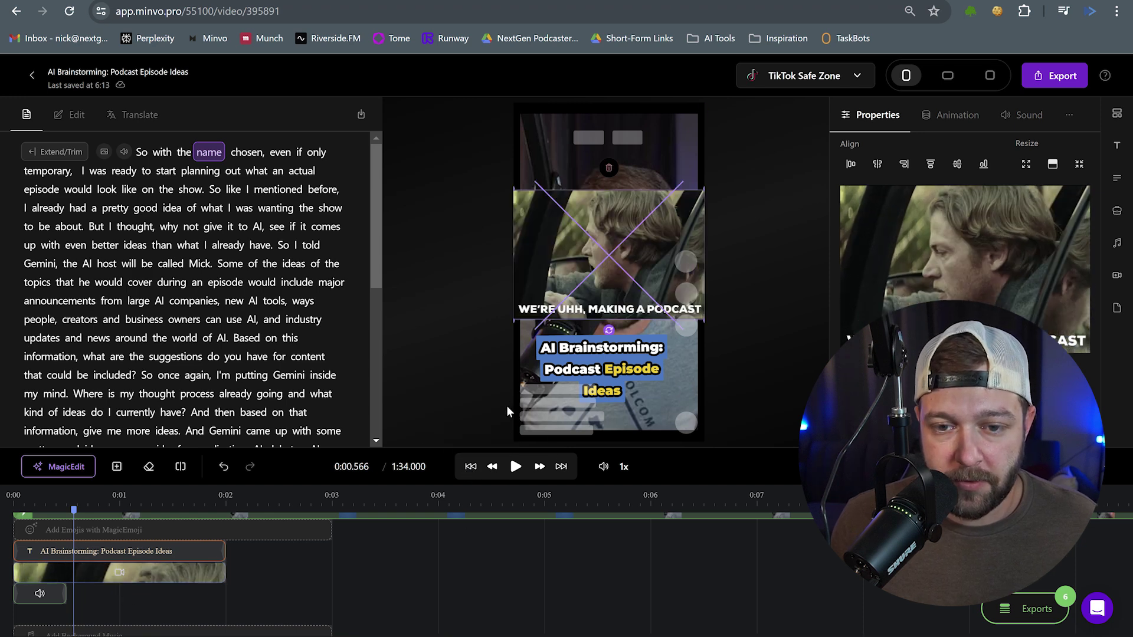
# - After previewing, drag the GIF clip to start near 0:02.3 and rewind to the start
pyautogui.click(515, 467)
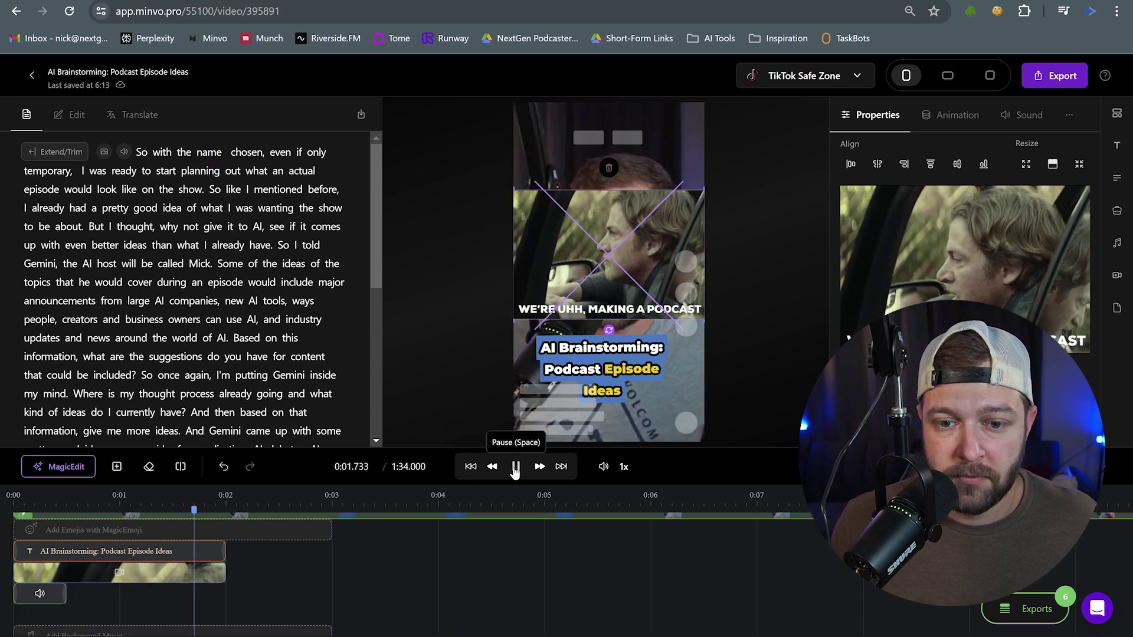
pyautogui.click(516, 468)
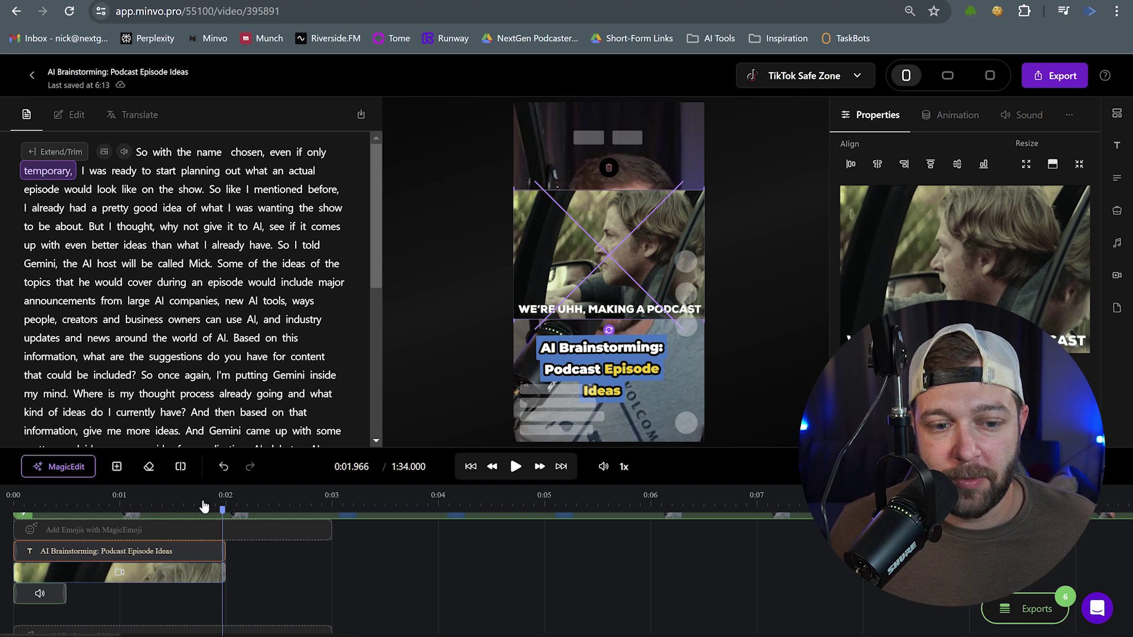
pyautogui.click(471, 468)
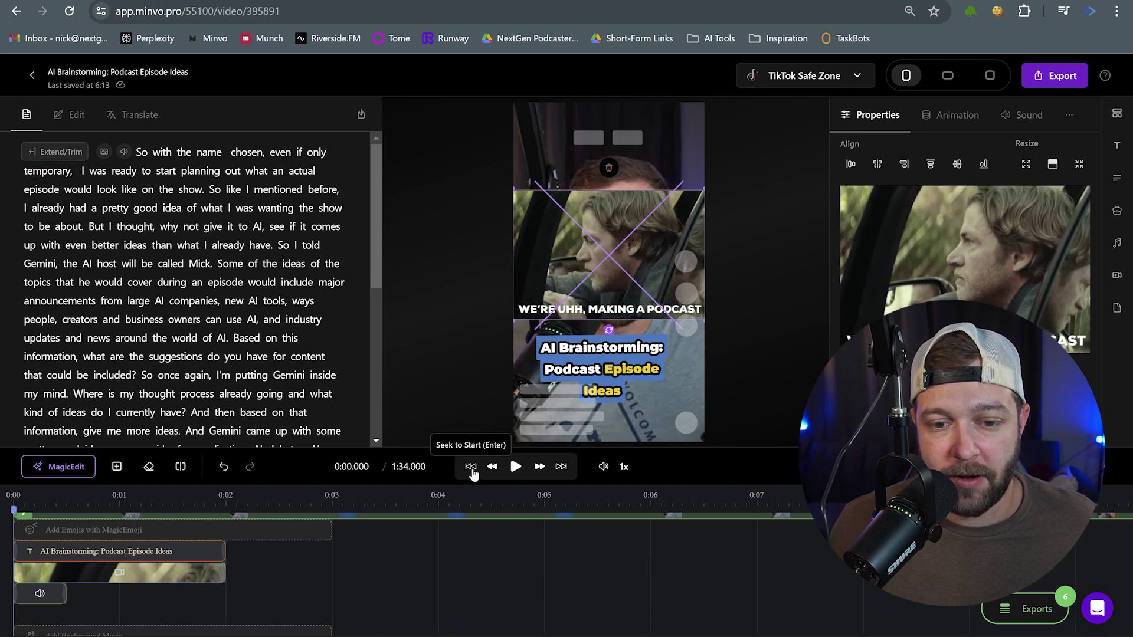
pyautogui.click(279, 531)
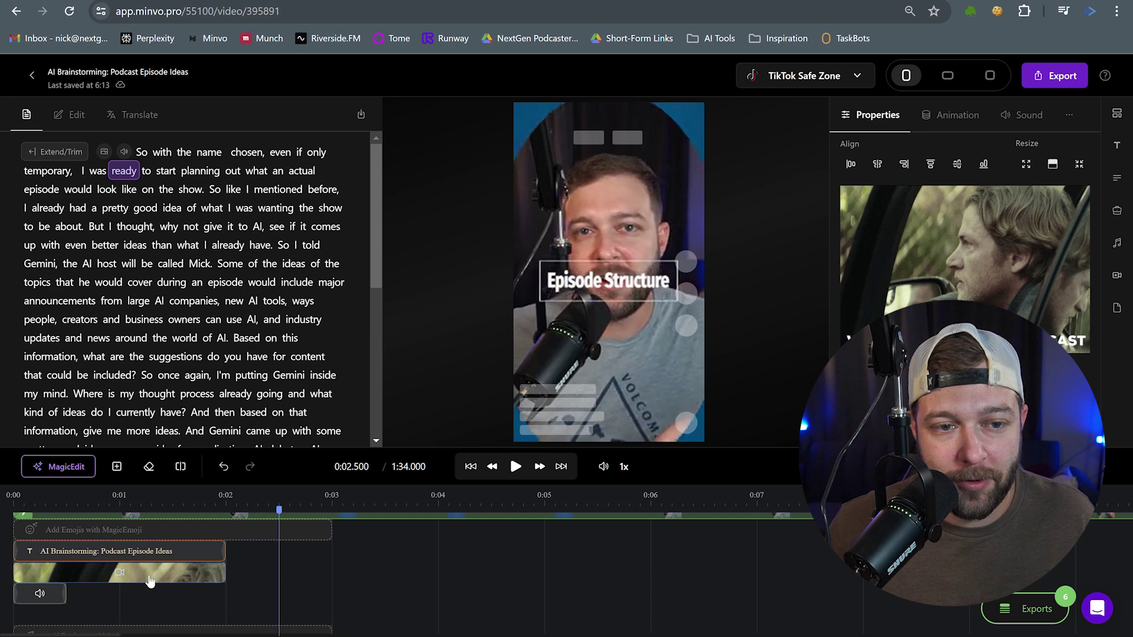
pyautogui.moveTo(135, 578); pyautogui.dragTo(383, 575)
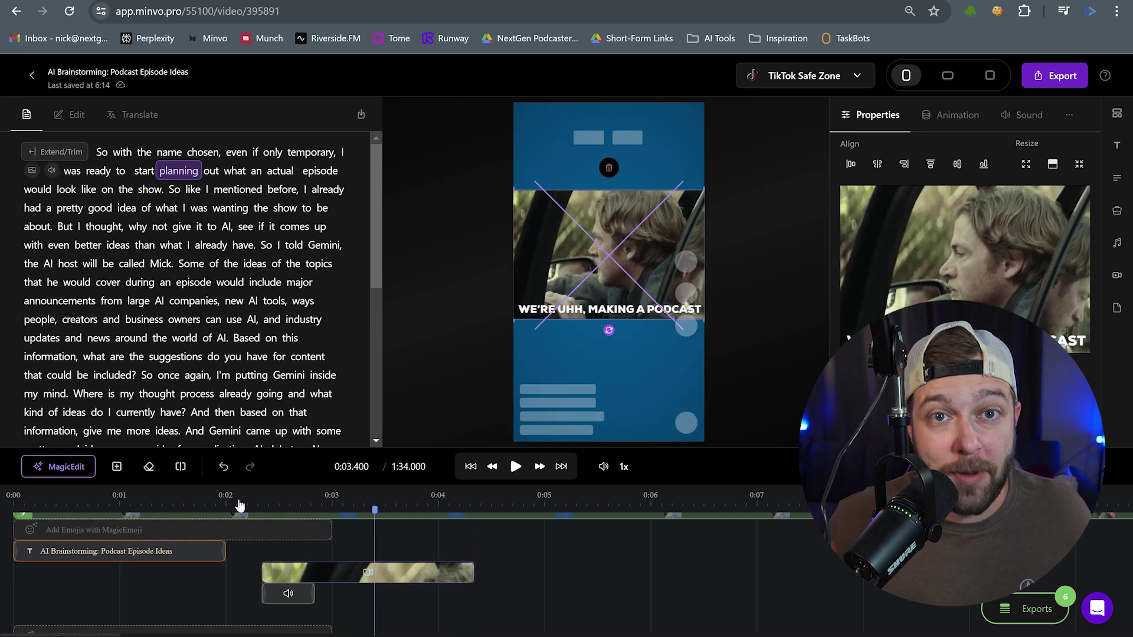
pyautogui.click(470, 466)
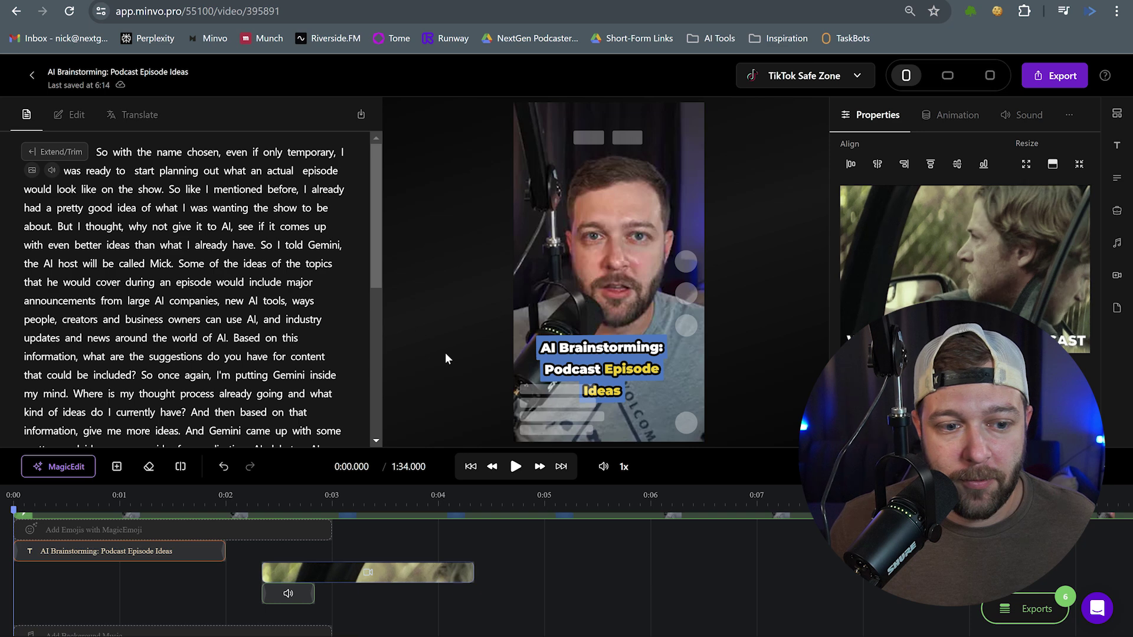
pyautogui.click(515, 466)
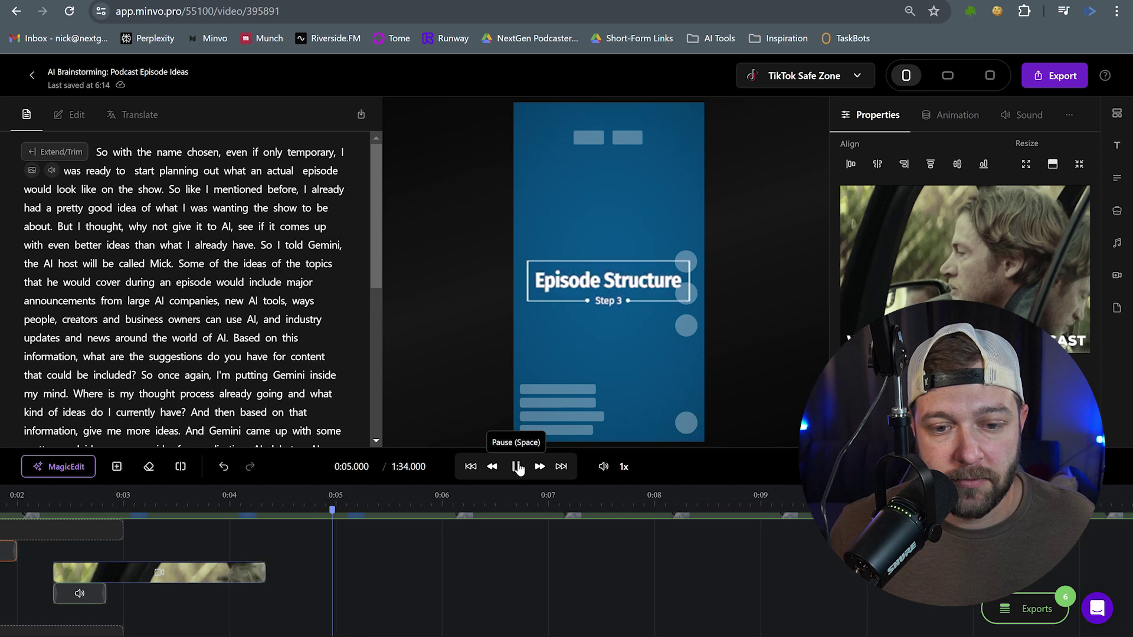
pyautogui.click(471, 466)
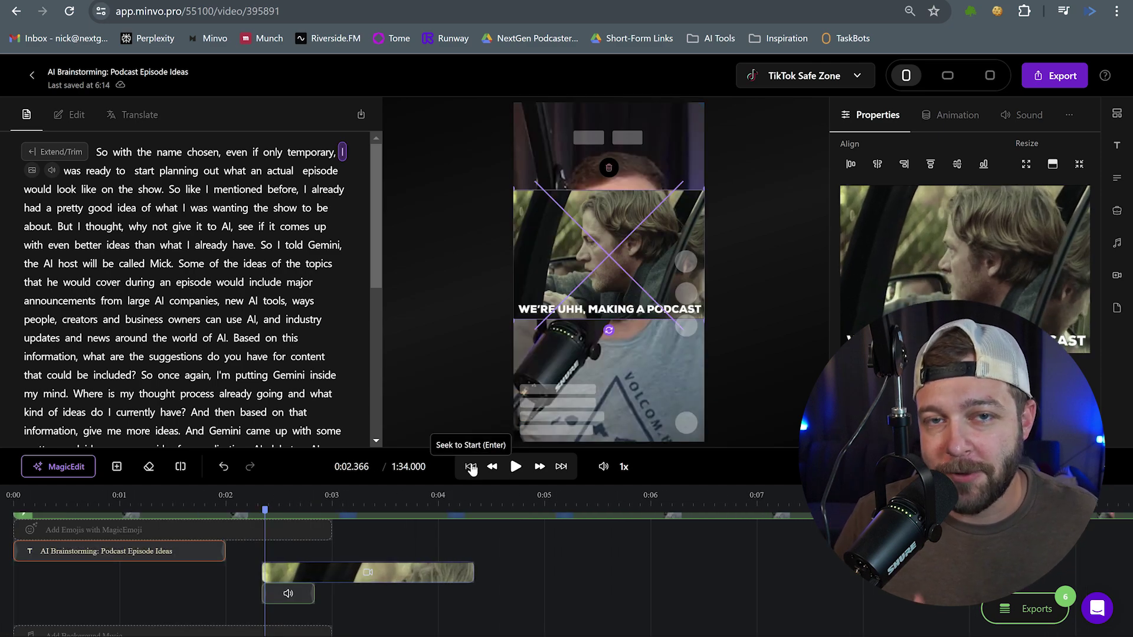